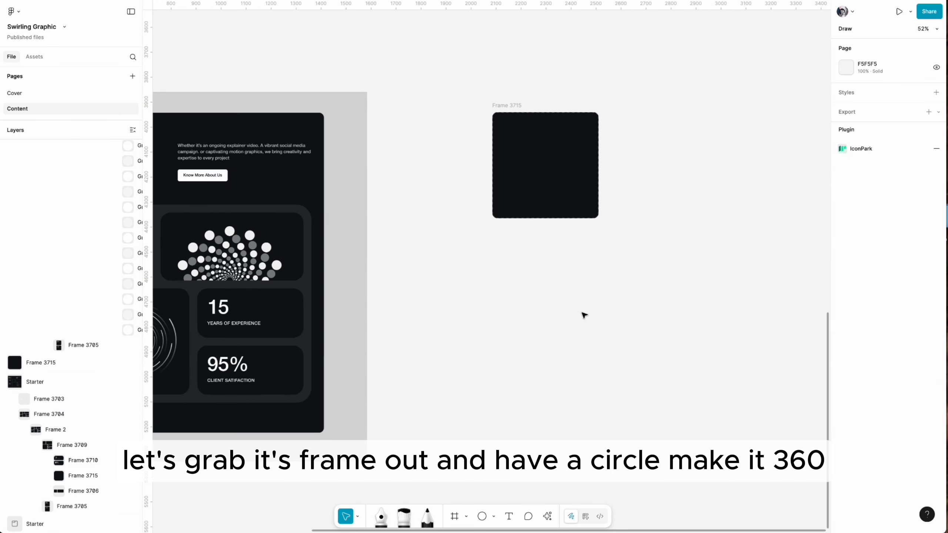
- Draw a circle below Frame 3715 and set its size to 360 × 360
{"action": "key", "text": "o"}
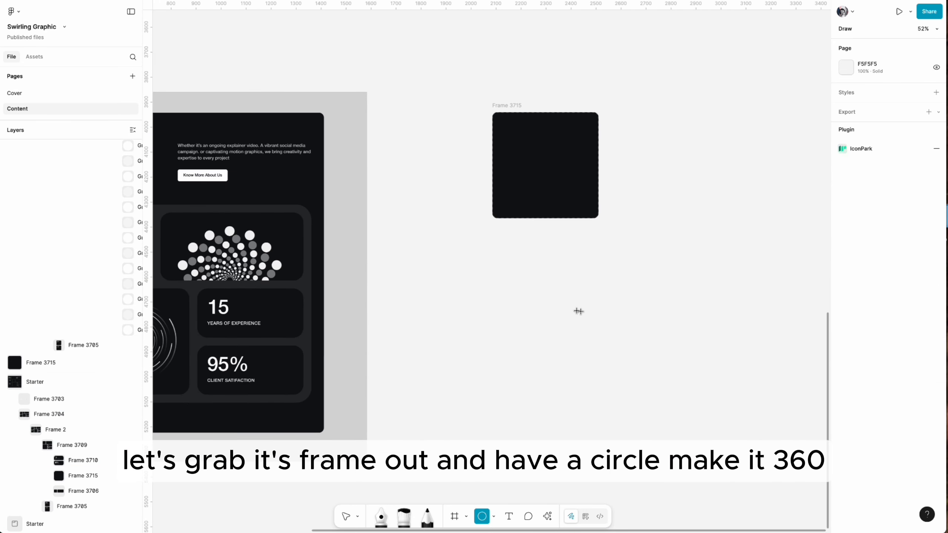
{"action": "left_click_drag", "start_coordinate": [513, 266], "coordinate": [604, 356]}
{"action": "left_click", "coordinate": [905, 122]}
{"action": "type", "text": "360"}
{"action": "key", "text": "Return"}
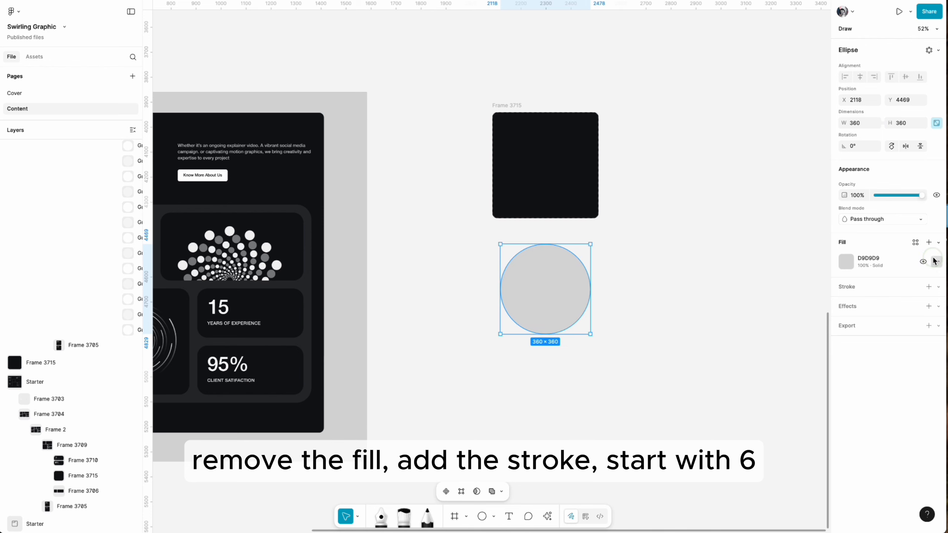
- Remove the circle's fill and give it a stroke with a weight of 6
{"action": "left_click", "coordinate": [936, 262]}
{"action": "left_click", "coordinate": [928, 262]}
{"action": "scroll", "coordinate": [540, 274], "scroll_direction": "up", "scroll_amount": 5}
{"action": "scroll", "coordinate": [590, 271], "scroll_direction": "right", "scroll_amount": 3}
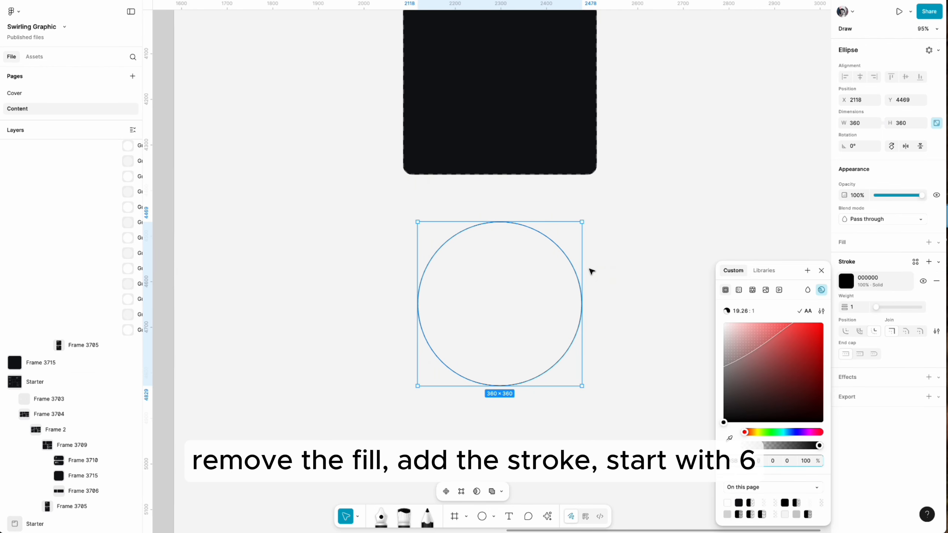
{"action": "left_click", "coordinate": [854, 305]}
{"action": "type", "text": "6"}
{"action": "key", "text": "Return"}
- Delete the circle's right and bottom vector points so that only the upper-left quarter arc remains
{"action": "key", "text": "Return"}
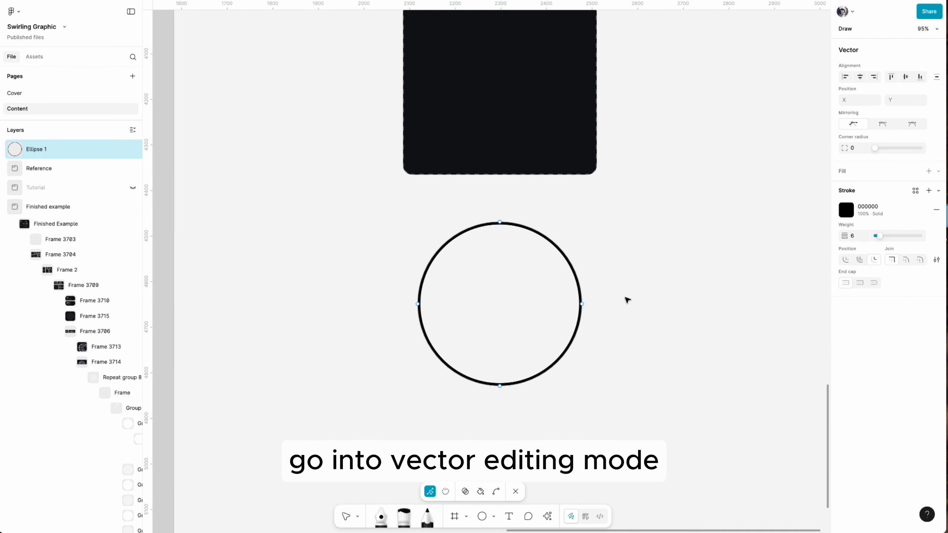
{"action": "left_click_drag", "start_coordinate": [585, 450], "coordinate": [582, 404]}
{"action": "left_click_drag", "start_coordinate": [633, 360], "coordinate": [564, 292]}
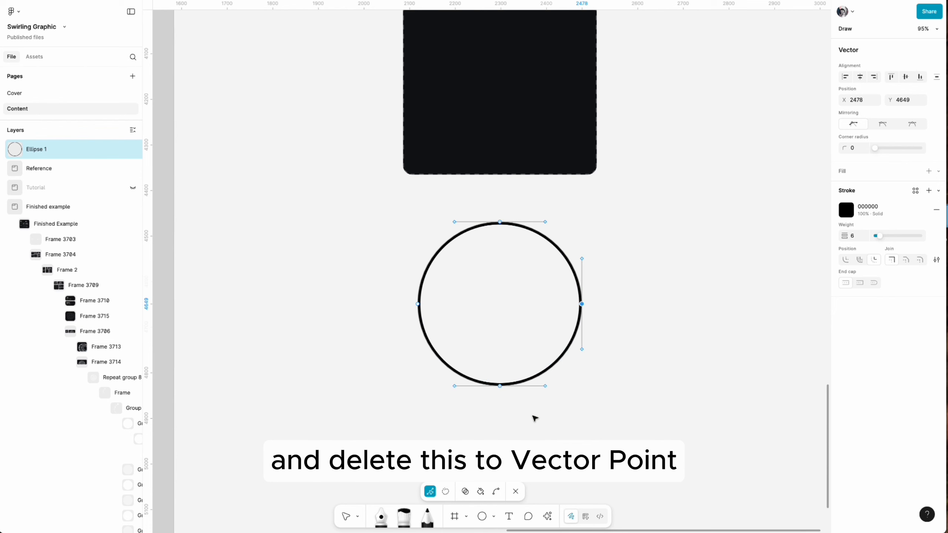
{"action": "left_click_drag", "start_coordinate": [533, 415], "coordinate": [487, 376], "text": "shift"}
{"action": "key", "text": "Delete"}
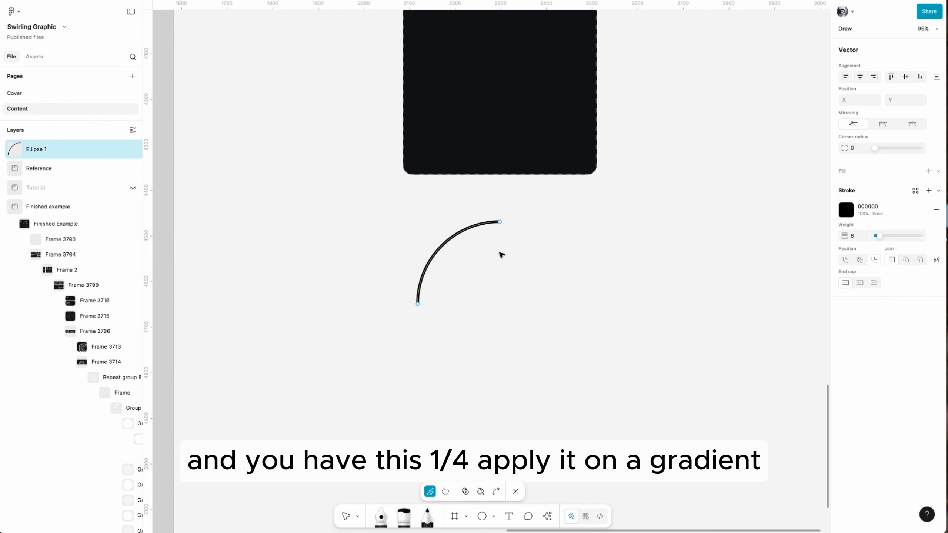
{"action": "key", "text": "Escape"}
- Duplicate the quarter arc and change the copy's stroke to a linear gradient
{"action": "left_click", "coordinate": [581, 249]}
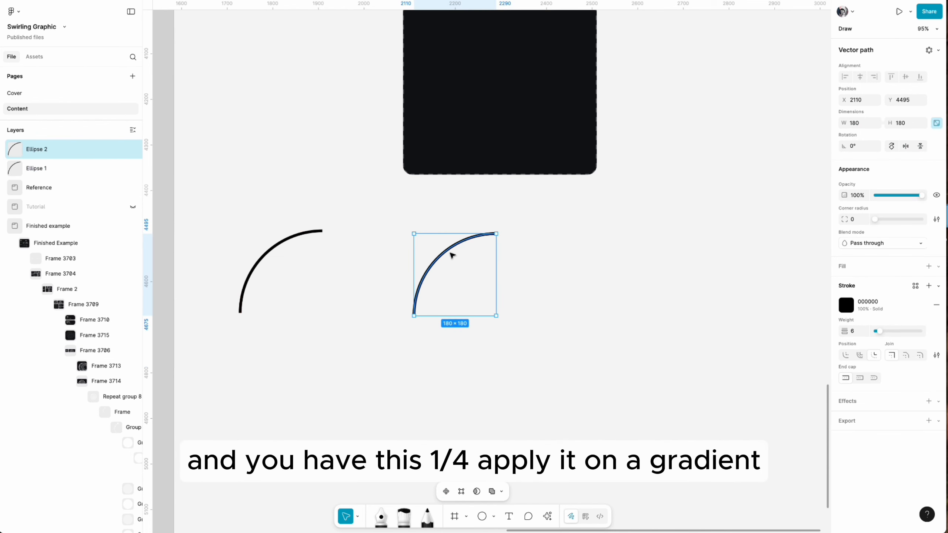
{"action": "scroll", "coordinate": [504, 269], "scroll_direction": "up", "scroll_amount": 2}
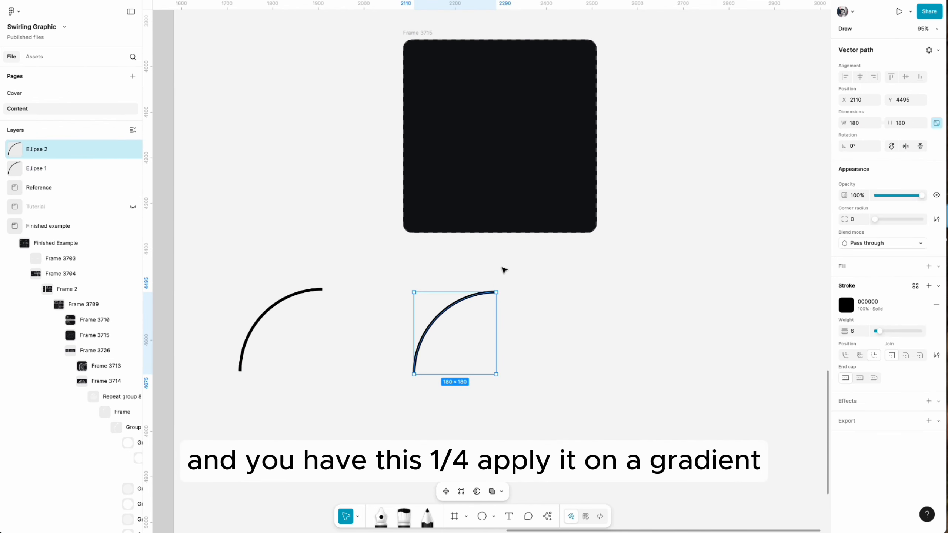
{"action": "left_click", "coordinate": [844, 307]}
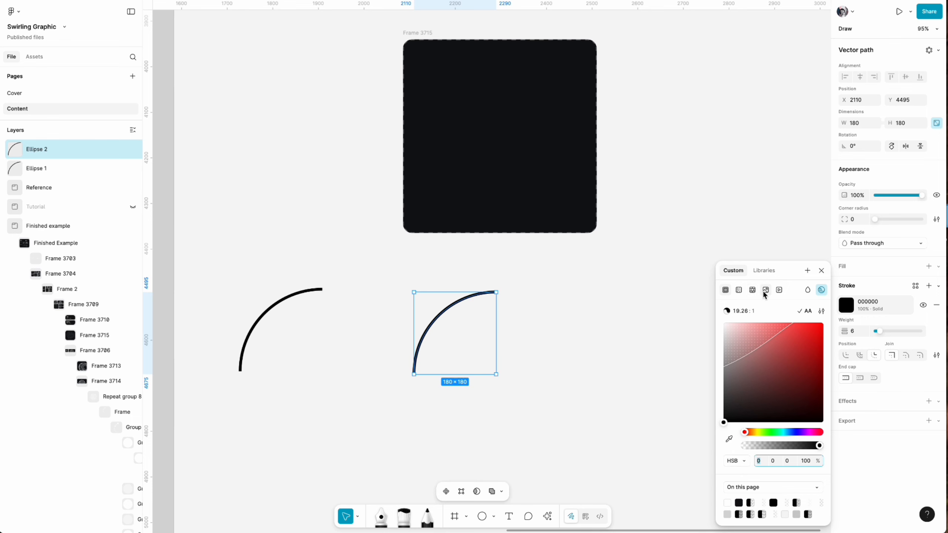
{"action": "left_click", "coordinate": [739, 290]}
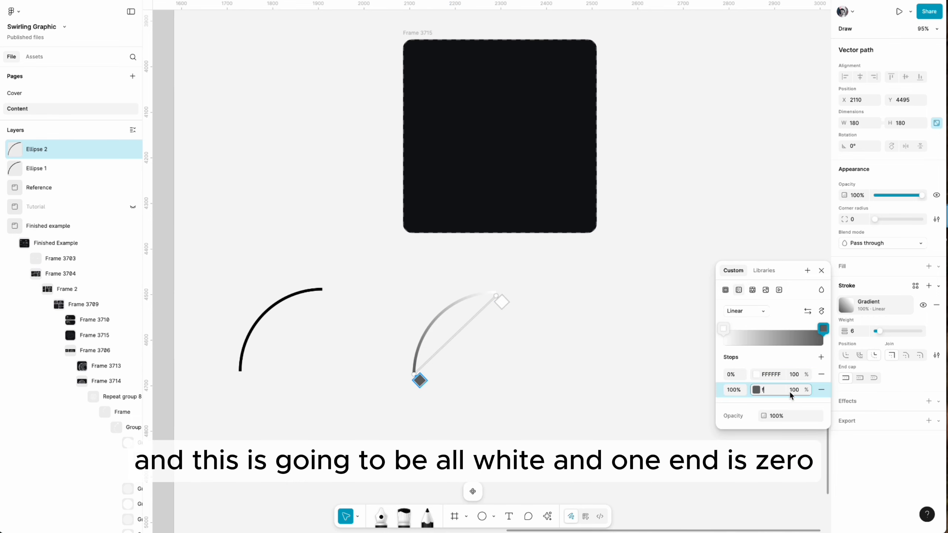
- Make both gradient stops FFFFFF with the end stop at 0% opacity, and reverse the gradient's direction
{"action": "left_click", "coordinate": [799, 394]}
{"action": "type", "text": "0"}
{"action": "key", "text": "Return"}
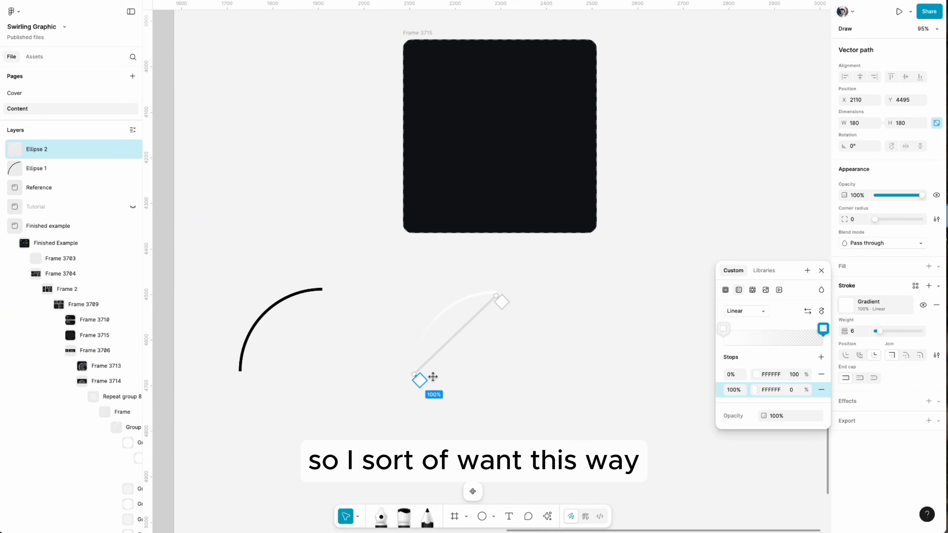
{"action": "left_click", "coordinate": [809, 314]}
{"action": "key", "text": "Escape"}
- Place a black rectangle behind the gradient arc and load the arc into the TransformMe plugin
{"action": "scroll", "coordinate": [535, 317], "scroll_direction": "down", "scroll_amount": 2}
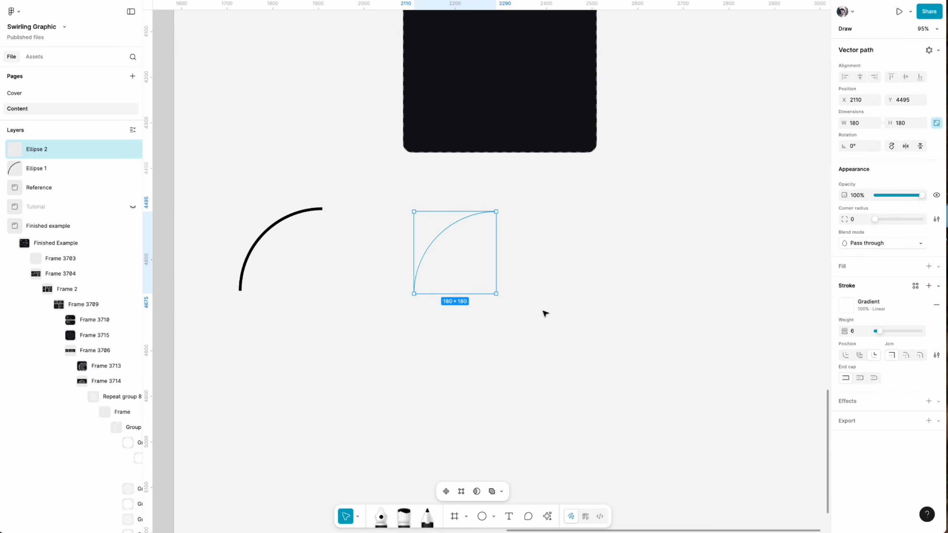
{"action": "left_click", "coordinate": [420, 229]}
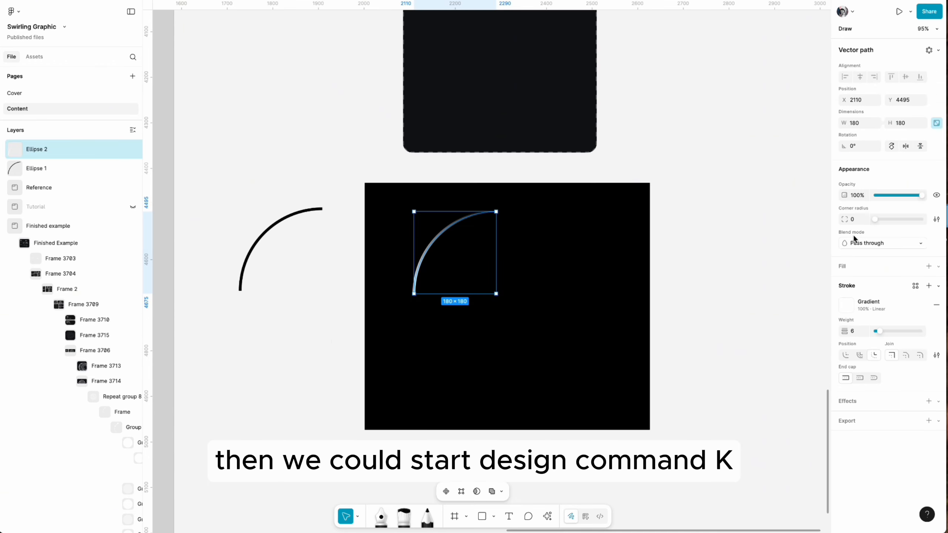
{"action": "key", "text": "super+k"}
{"action": "key", "text": "Return"}
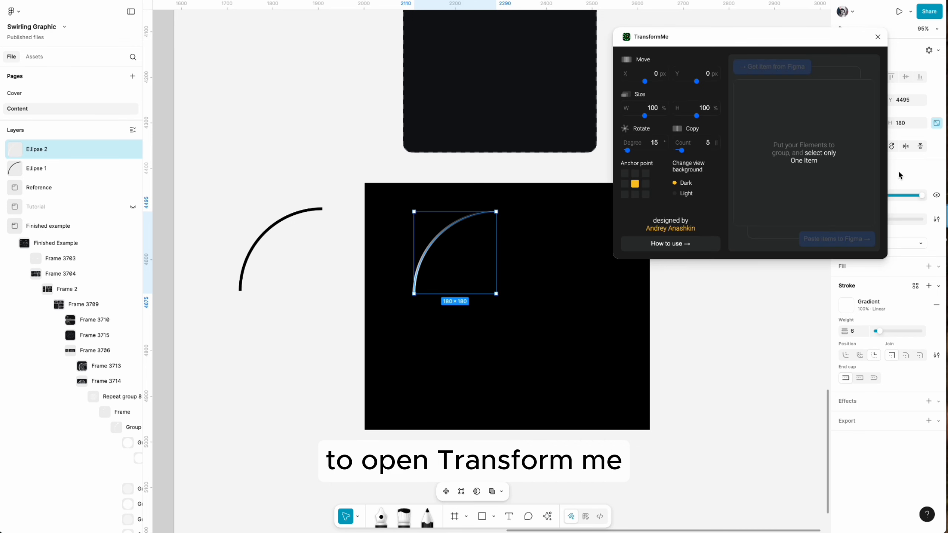
{"action": "left_click", "coordinate": [512, 208]}
{"action": "left_click", "coordinate": [455, 224]}
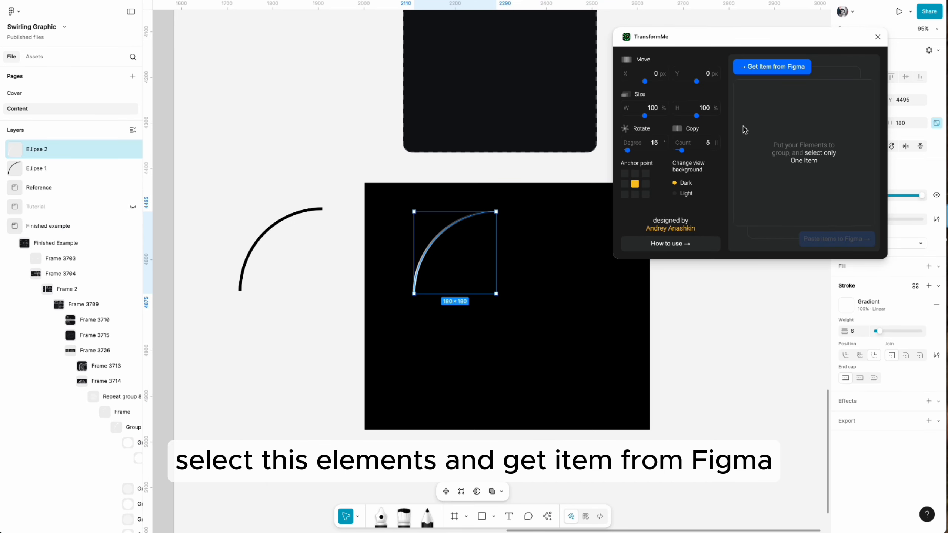
{"action": "left_click", "coordinate": [761, 69]}
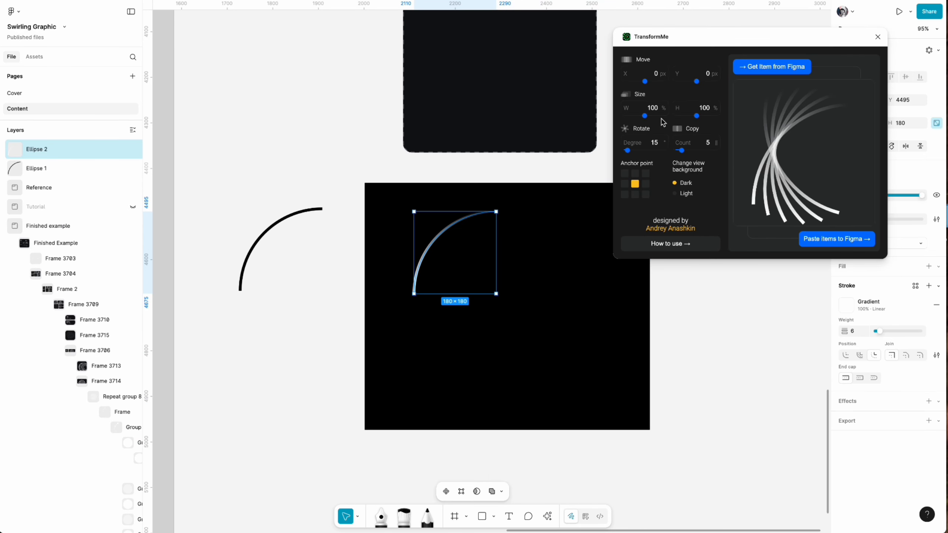
- Set the TransformMe size to 96% for both width and height, and the copy count to 23
{"action": "double_click", "coordinate": [653, 108]}
{"action": "type", "text": "96"}
{"action": "left_click", "coordinate": [714, 115]}
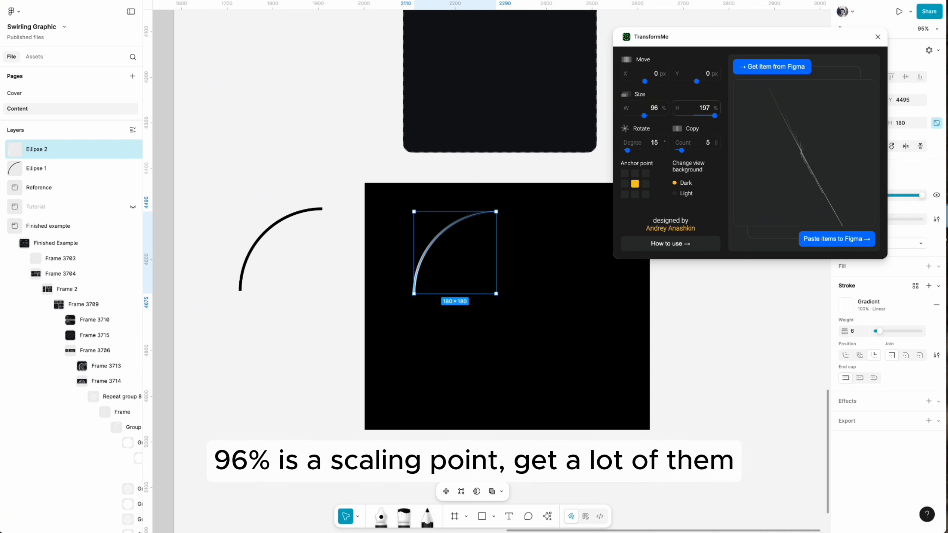
{"action": "left_click_drag", "start_coordinate": [681, 150], "coordinate": [694, 151]}
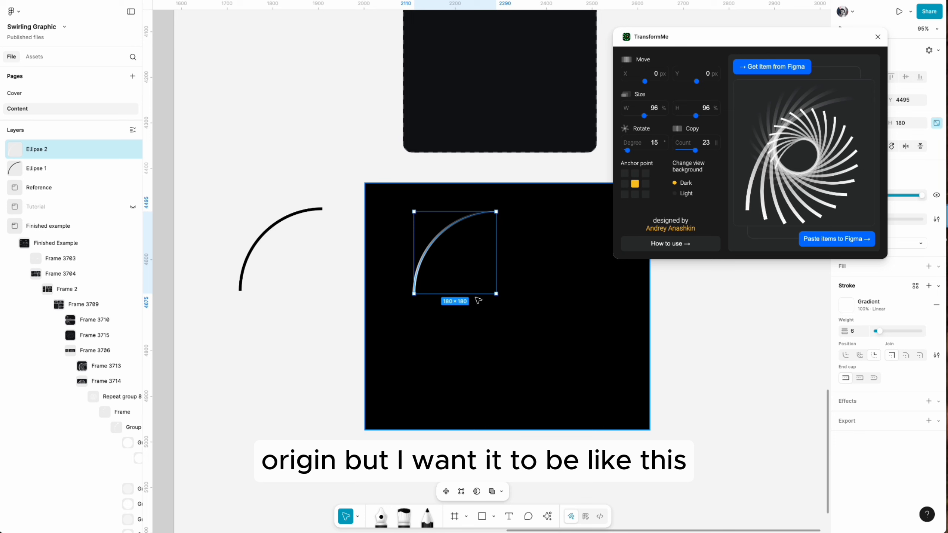
- Move the anchor point to the bottom-right corner, set 40 copies and 105° rotation, and paste the result into Figma
{"action": "left_click", "coordinate": [646, 196]}
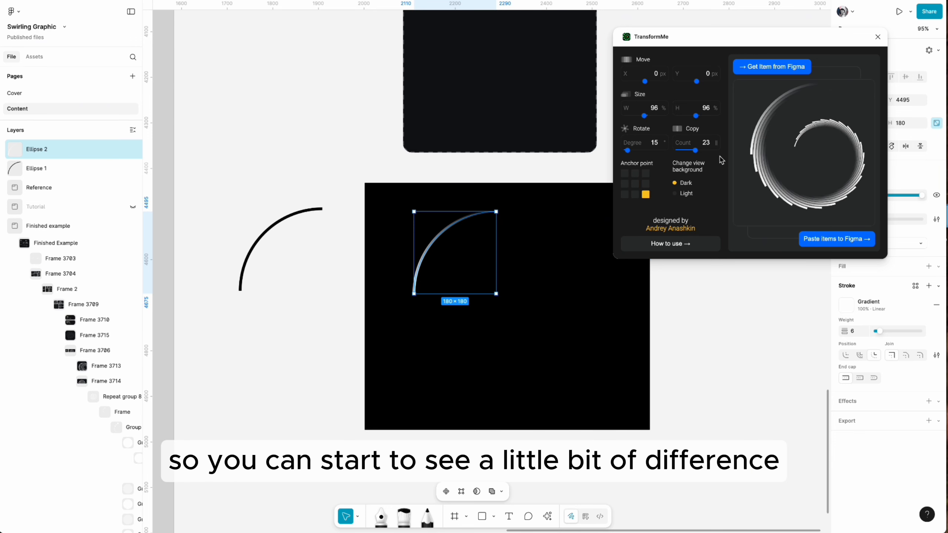
{"action": "left_click_drag", "start_coordinate": [697, 153], "coordinate": [707, 152]}
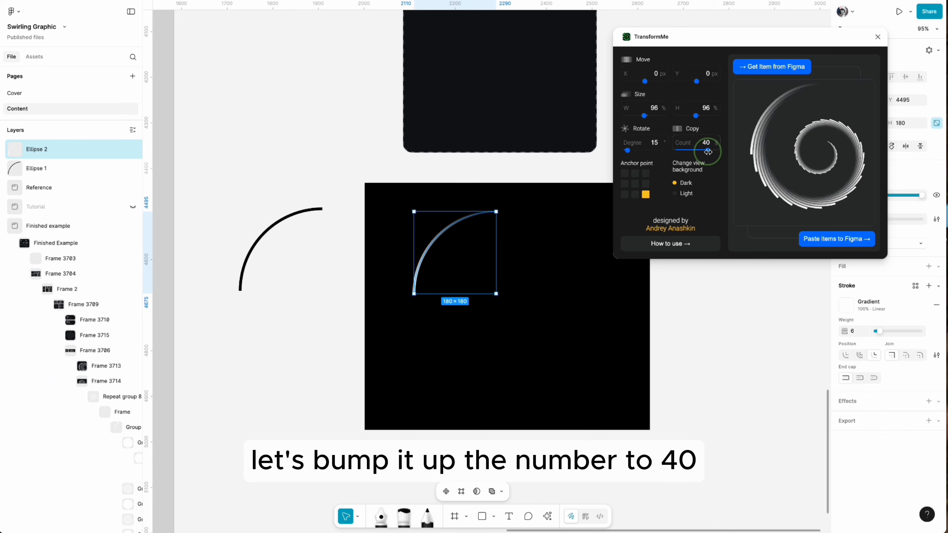
{"action": "left_click_drag", "start_coordinate": [627, 150], "coordinate": [637, 150]}
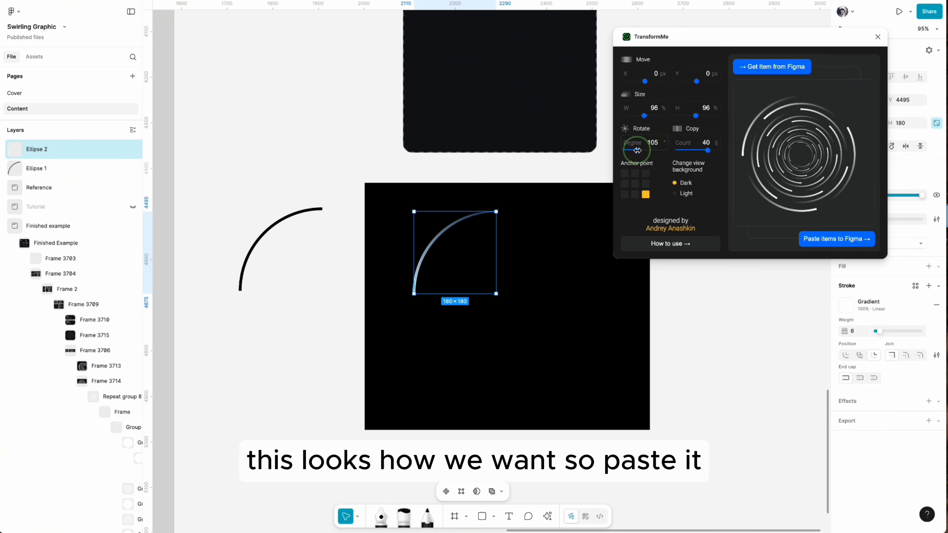
{"action": "left_click", "coordinate": [814, 240]}
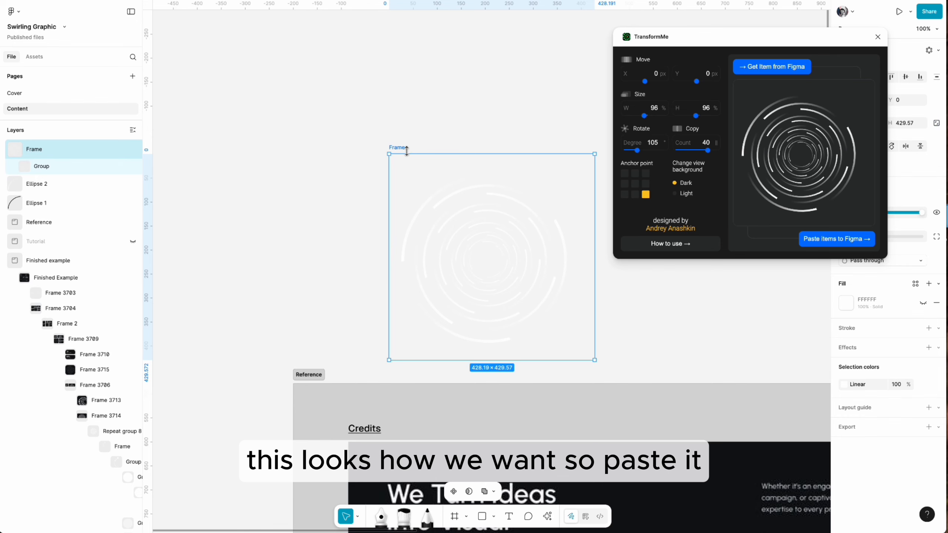
- Cut the generated swirl frame, close TransformMe, and move the single gradient arc off the black rectangle
{"action": "key", "text": "Delete"}
{"action": "left_click", "coordinate": [881, 40]}
{"action": "scroll", "coordinate": [658, 332], "scroll_direction": "down", "scroll_amount": 10}
{"action": "scroll", "coordinate": [658, 331], "scroll_direction": "up", "scroll_amount": 8}
{"action": "left_click", "coordinate": [415, 388]}
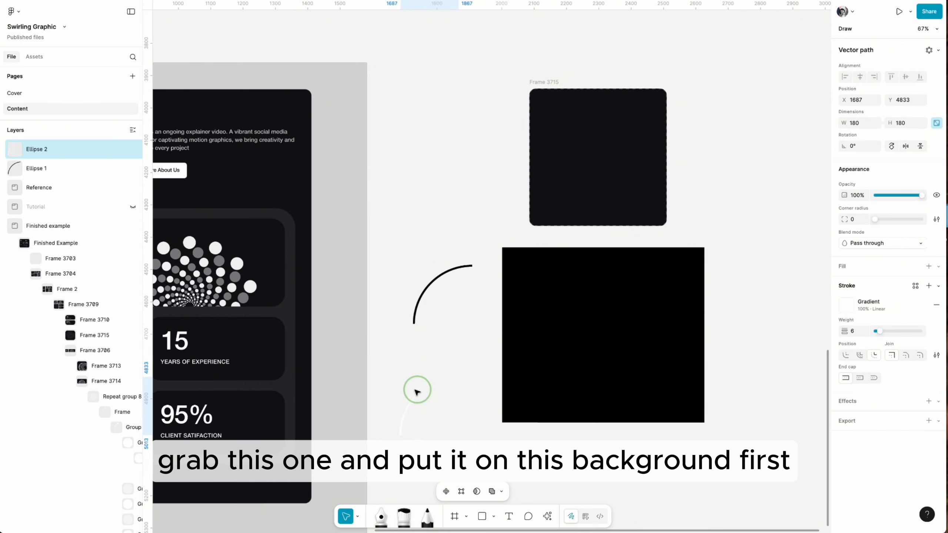
- Paste the swirl frame over the black rectangle
{"action": "right_click", "coordinate": [542, 276]}
{"action": "left_click", "coordinate": [566, 208]}
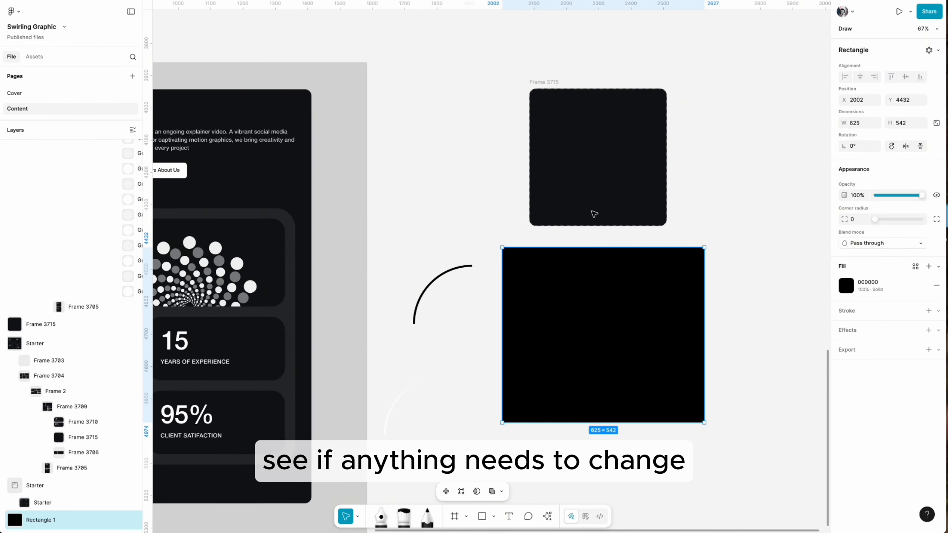
{"action": "left_click_drag", "start_coordinate": [610, 328], "coordinate": [615, 337]}
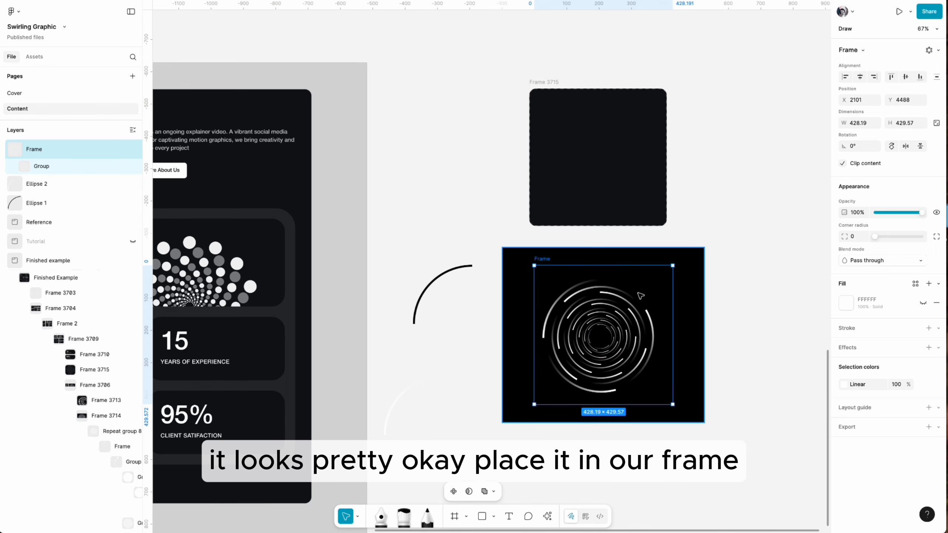
- Move the swirl frame into the dark square Frame 3715 above the black rectangle
{"action": "left_click_drag", "start_coordinate": [540, 265], "coordinate": [540, 85]}
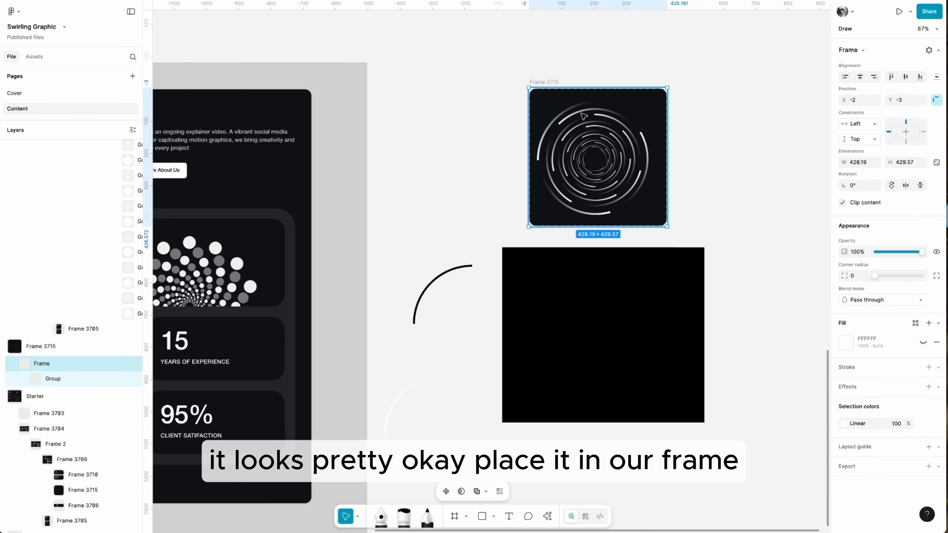
{"action": "scroll", "coordinate": [603, 207], "scroll_direction": "up", "scroll_amount": 3, "text": "ctrl"}
{"action": "left_click", "coordinate": [688, 256]}
{"action": "scroll", "coordinate": [686, 256], "scroll_direction": "down", "scroll_amount": 5}
- Cut the finished swirl card and place it in the layout's empty square slot beside the 15 and 95% cards
{"action": "left_click", "coordinate": [600, 171]}
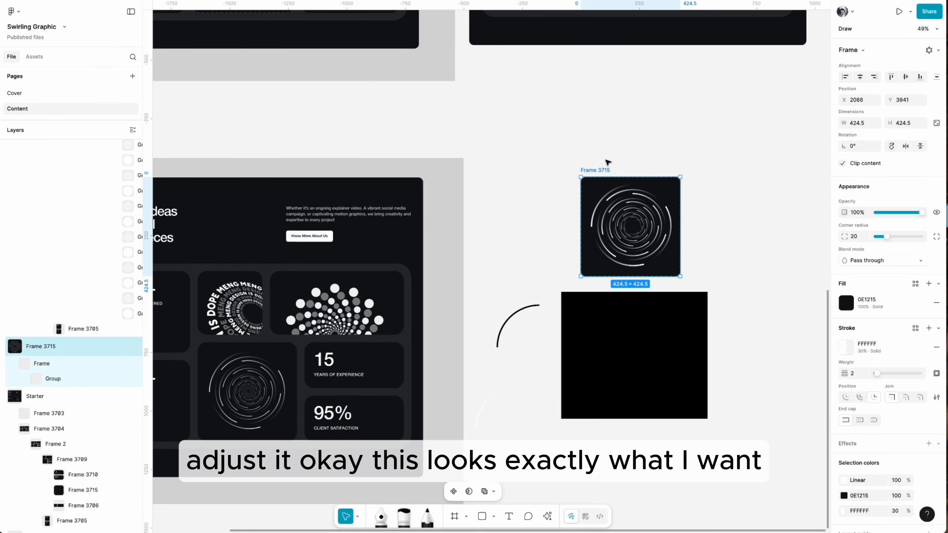
{"action": "key", "text": "Delete"}
{"action": "scroll", "coordinate": [619, 176], "scroll_direction": "up", "scroll_amount": 6}
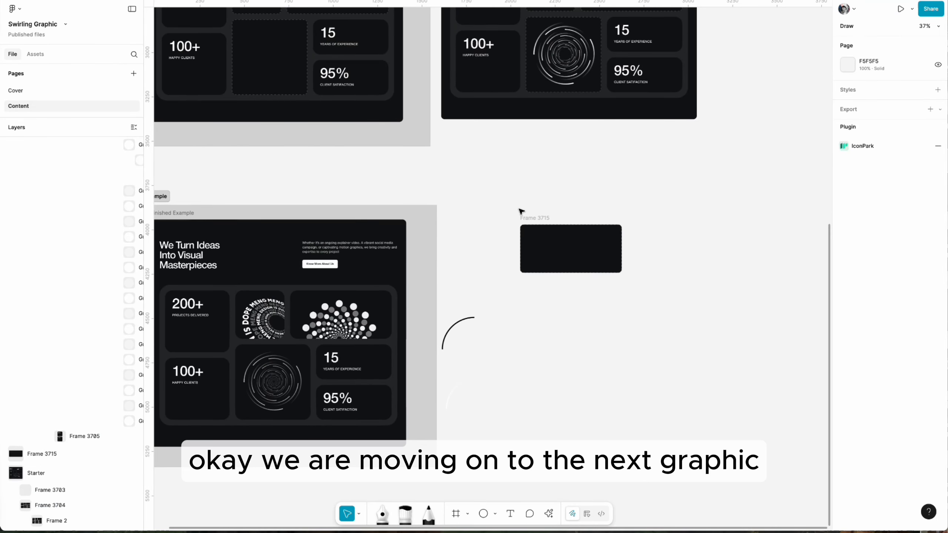
- Draw a circle below the wide dark Frame 3715 and set its size to 50 × 50
{"action": "scroll", "coordinate": [350, 316], "scroll_direction": "right", "scroll_amount": 2}
{"action": "scroll", "coordinate": [387, 326], "scroll_direction": "up", "scroll_amount": 1}
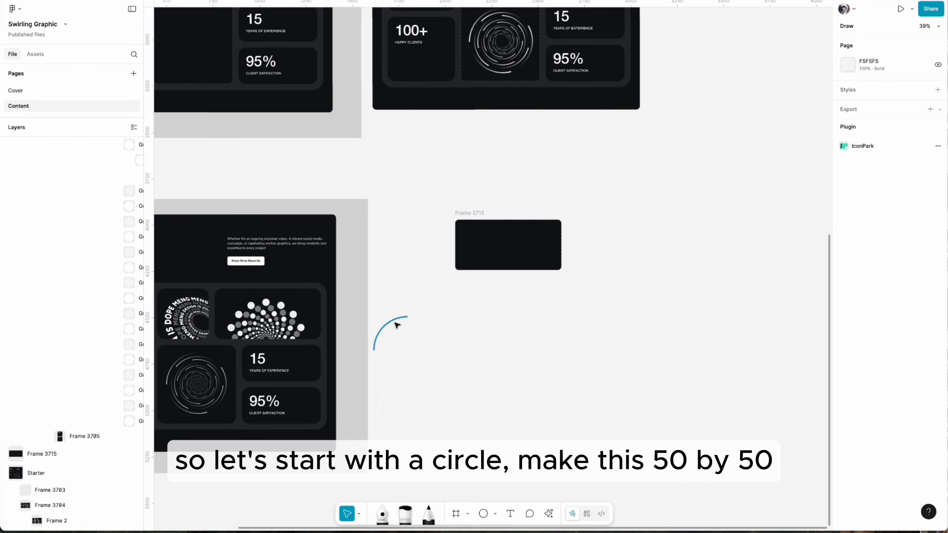
{"action": "key", "text": "o"}
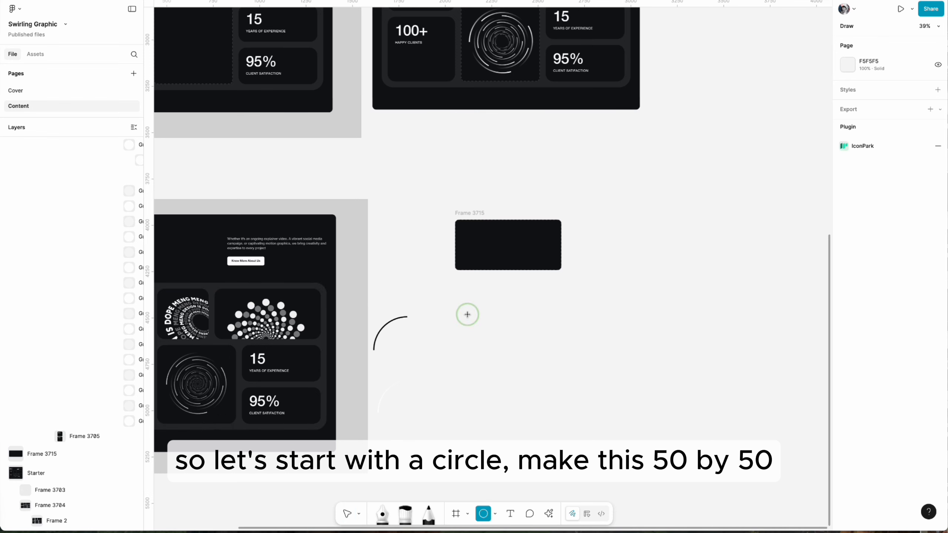
{"action": "left_click_drag", "start_coordinate": [467, 316], "coordinate": [500, 350]}
{"action": "left_click", "coordinate": [918, 119]}
{"action": "type", "text": "50"}
{"action": "key", "text": "Return"}
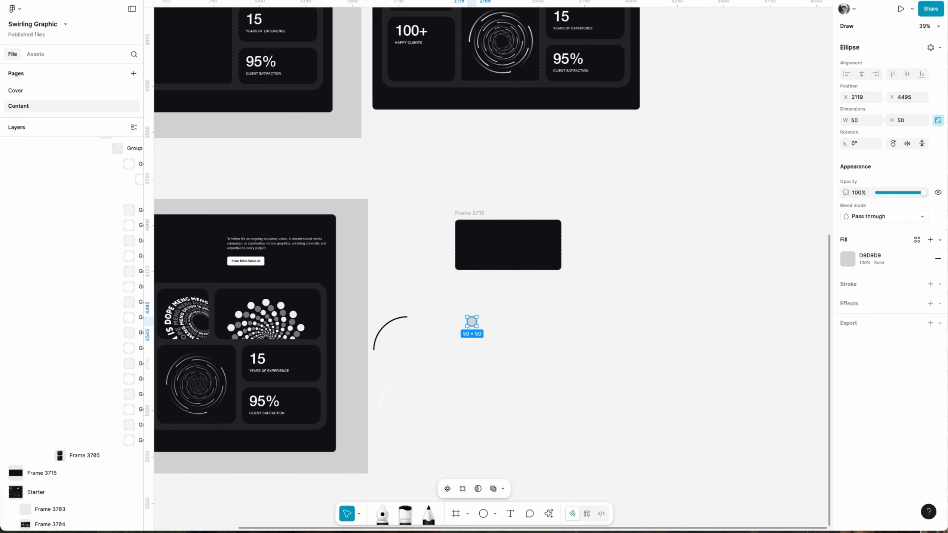
- Fill the small circle with white (FFFFFF) and place it inside a new black frame
{"action": "scroll", "coordinate": [398, 334], "scroll_direction": "up", "scroll_amount": 5}
{"action": "left_click", "coordinate": [846, 259]}
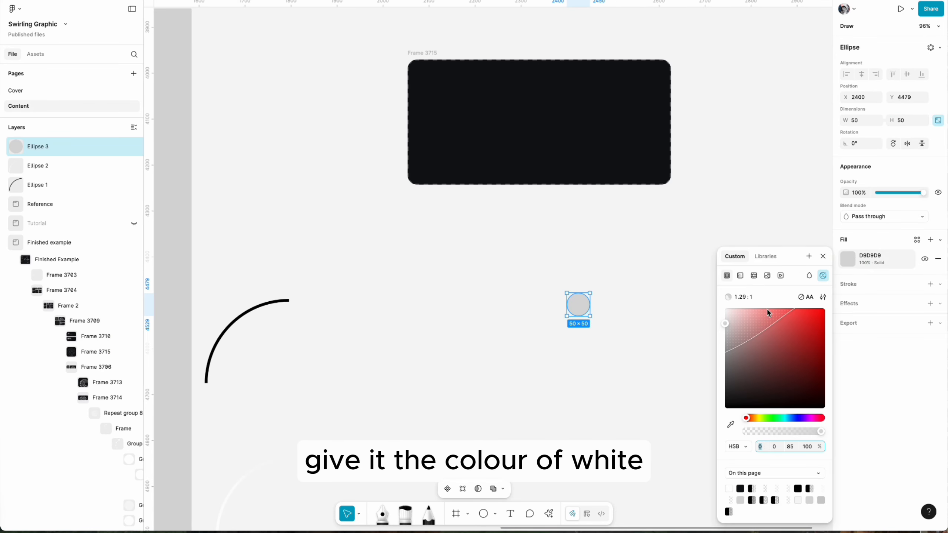
{"action": "left_click", "coordinate": [726, 323]}
{"action": "left_click", "coordinate": [544, 279]}
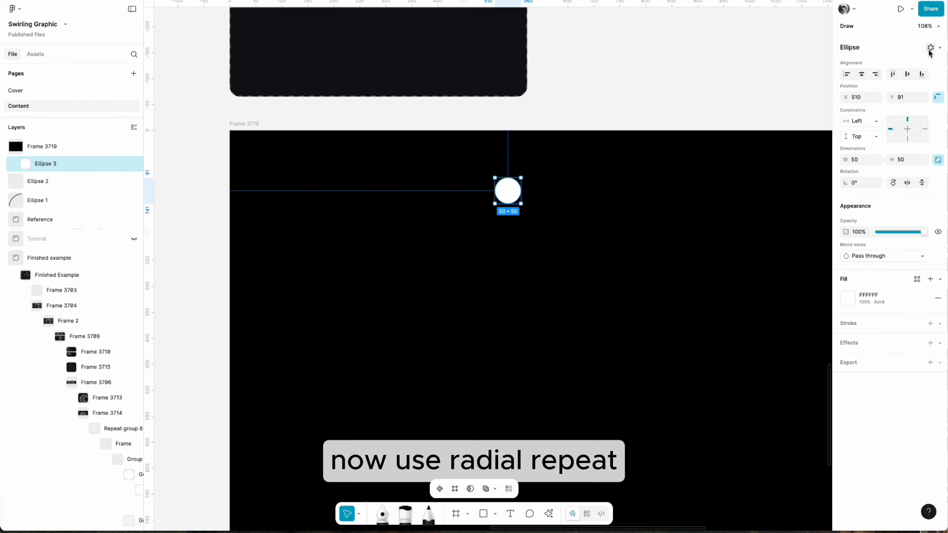
- Apply a radial repeat to the white circle with a count of 13 and a gap of 9 units
{"action": "left_click", "coordinate": [929, 47]}
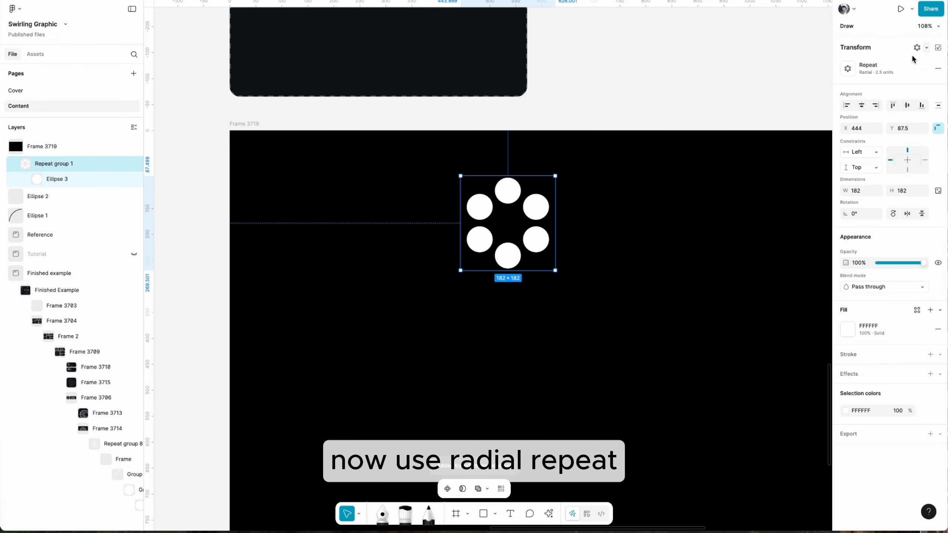
{"action": "left_click", "coordinate": [847, 69]}
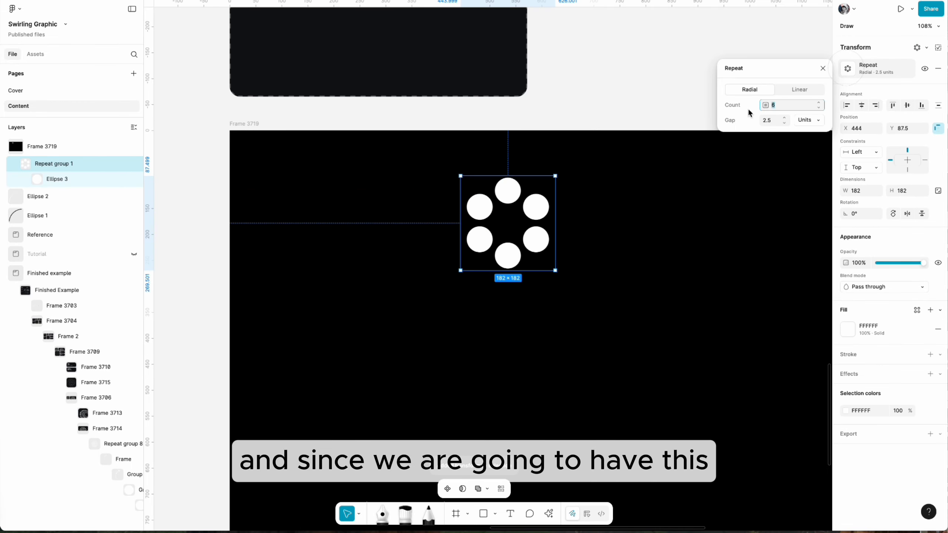
{"action": "scroll", "coordinate": [521, 164], "scroll_direction": "down", "scroll_amount": 5}
{"action": "scroll", "coordinate": [519, 165], "scroll_direction": "left", "scroll_amount": 6}
{"action": "scroll", "coordinate": [410, 178], "scroll_direction": "up", "scroll_amount": 4}
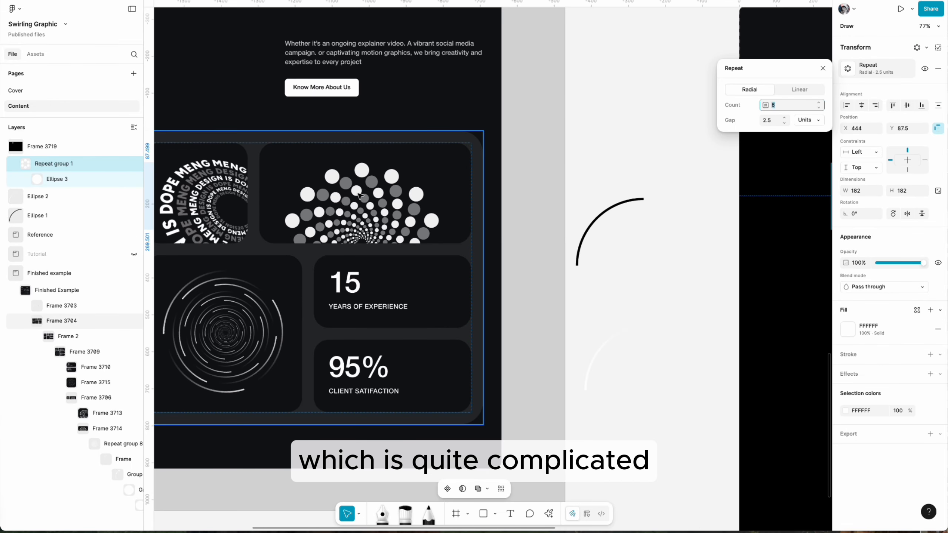
{"action": "scroll", "coordinate": [364, 174], "scroll_direction": "down", "scroll_amount": 3}
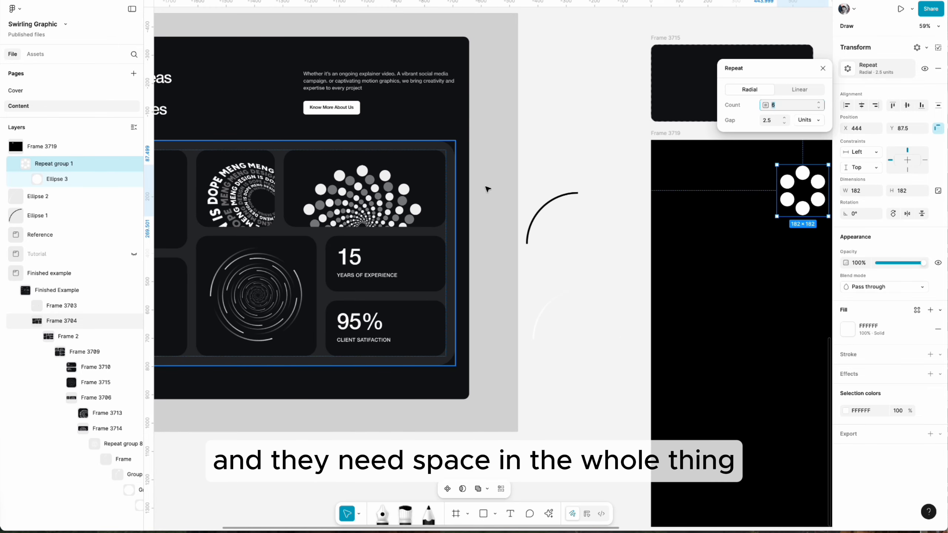
{"action": "scroll", "coordinate": [799, 164], "scroll_direction": "right", "scroll_amount": 3}
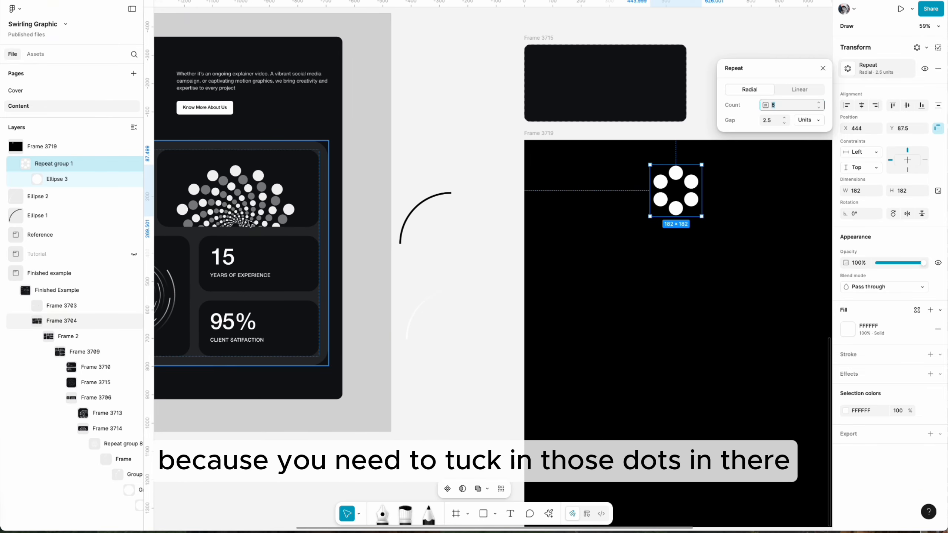
{"action": "left_click", "coordinate": [767, 120]}
{"action": "type", "text": "9"}
{"action": "key", "text": "Return"}
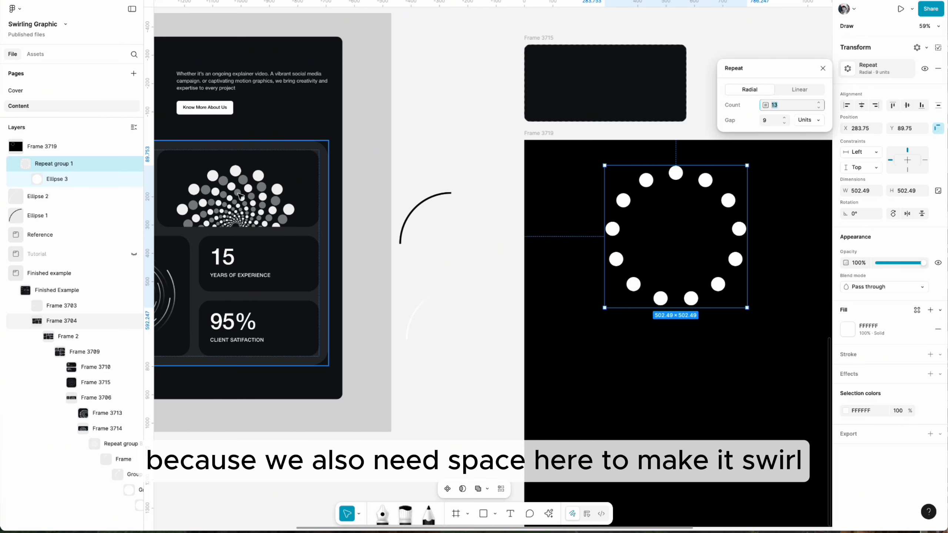
- Set the circle ring's radial repeat gap to 10 units
{"action": "scroll", "coordinate": [717, 197], "scroll_direction": "right", "scroll_amount": 2}
{"action": "left_click", "coordinate": [783, 119]}
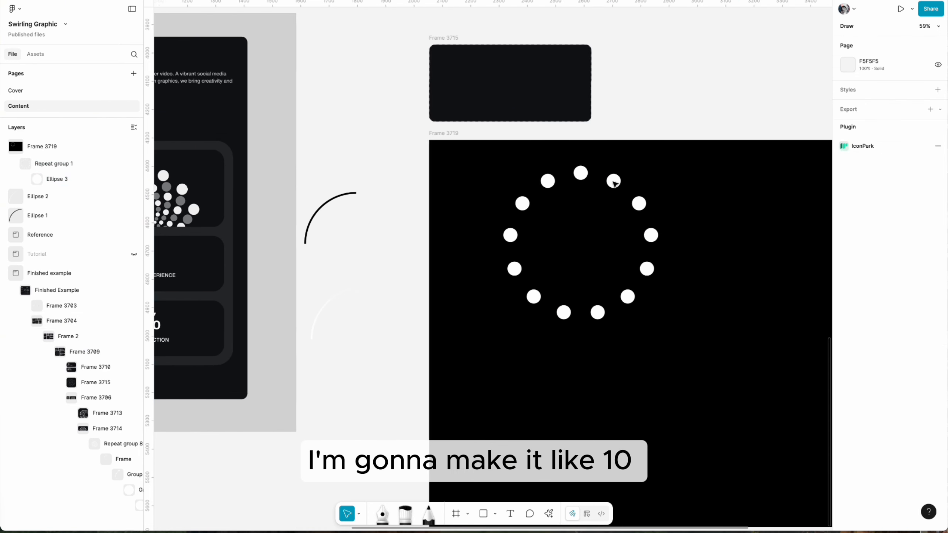
{"action": "scroll", "coordinate": [614, 180], "scroll_direction": "up", "scroll_amount": 2}
{"action": "scroll", "coordinate": [534, 206], "scroll_direction": "down", "scroll_amount": 3}
- Run the TransformMe plugin with the ring of circles selected and load the ring into it
{"action": "left_click", "coordinate": [497, 180]}
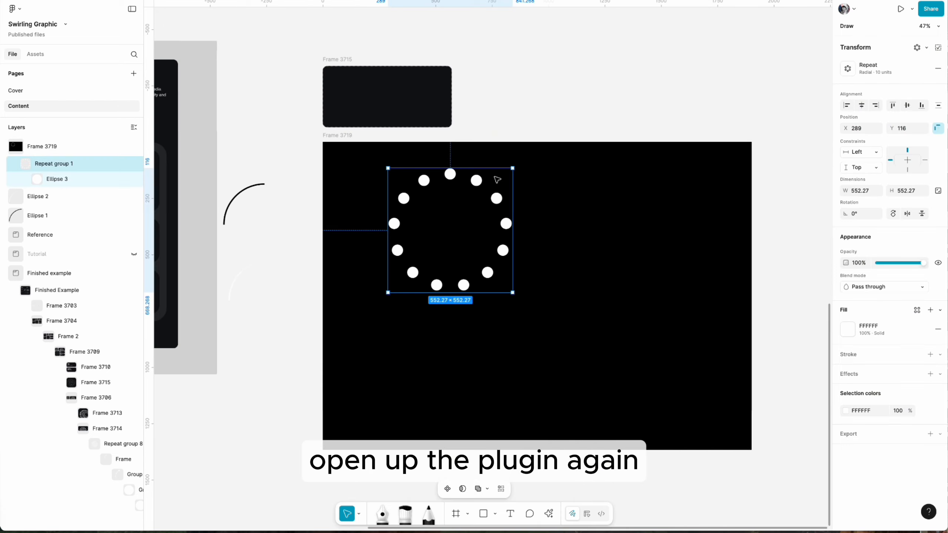
{"action": "key", "text": "super+k"}
{"action": "key", "text": "Return"}
{"action": "left_click_drag", "start_coordinate": [300, 11], "coordinate": [172, 18]}
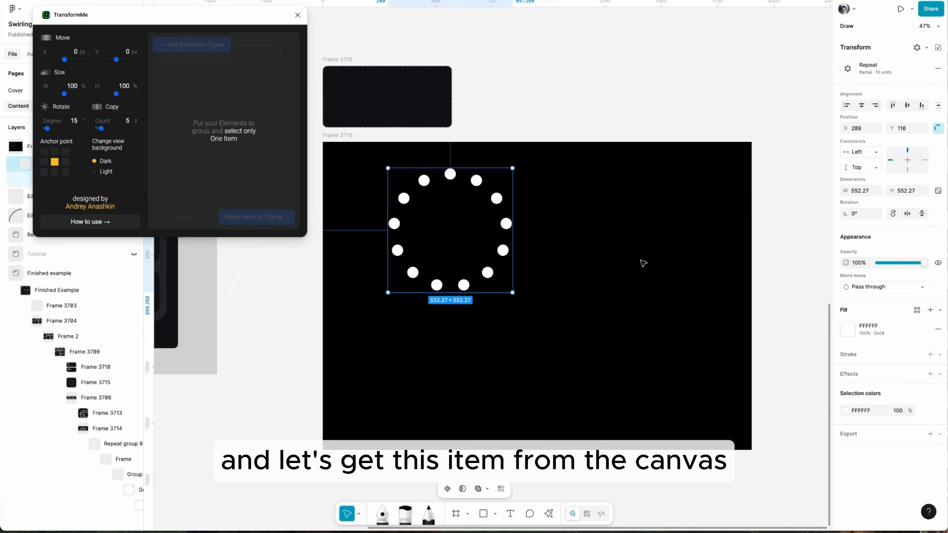
{"action": "left_click", "coordinate": [640, 262]}
{"action": "left_click", "coordinate": [451, 181]}
{"action": "left_click", "coordinate": [192, 44]}
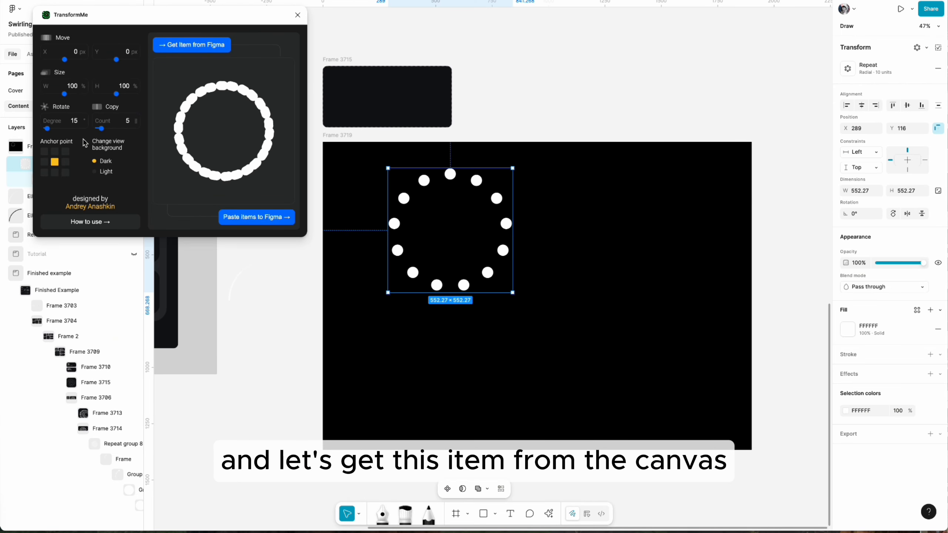
- Set TransformMe to 12 copies, with width and height both scaled to 88%
{"action": "left_click_drag", "start_coordinate": [64, 94], "coordinate": [113, 94]}
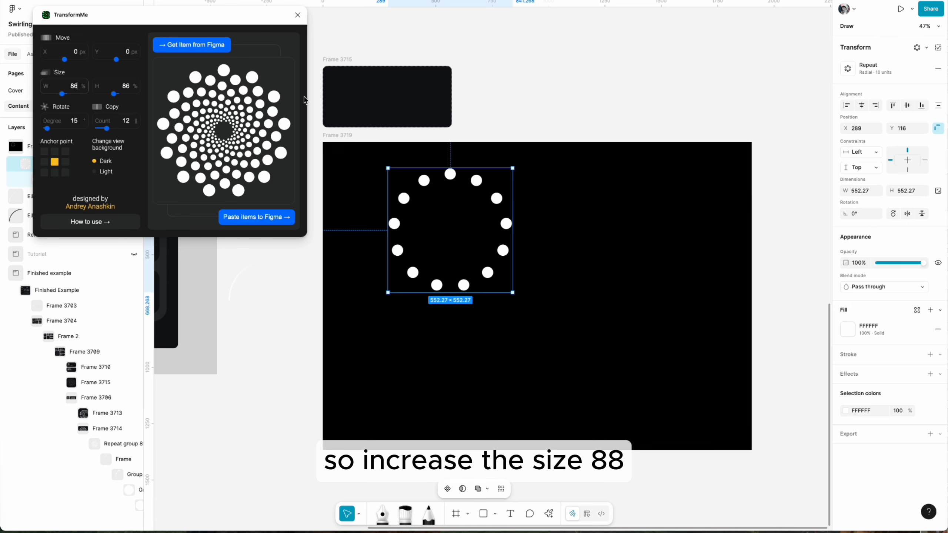
{"action": "key", "text": "BackSpace"}
{"action": "type", "text": "8"}
{"action": "key", "text": "BackSpace"}
{"action": "type", "text": "8"}
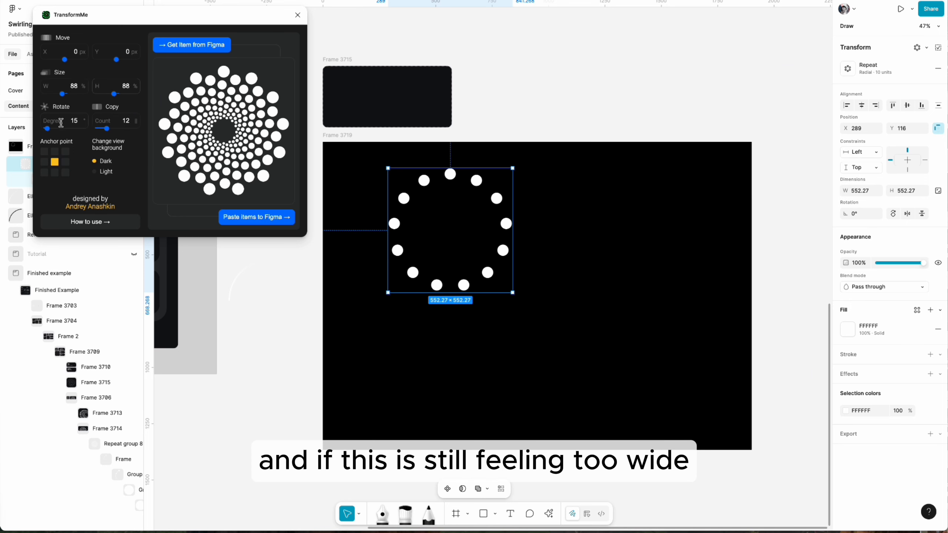
- Set the ring's radial repeat gap to 9.5 units and reload the ring into TransformMe
{"action": "left_click", "coordinate": [848, 70]}
{"action": "left_click", "coordinate": [771, 121]}
{"action": "type", "text": "9"}
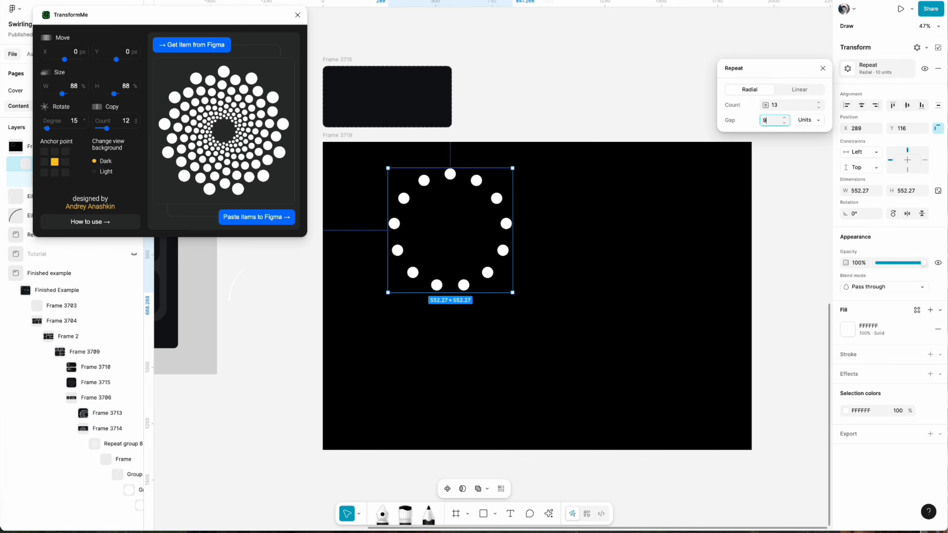
{"action": "type", "text": ".5"}
{"action": "key", "text": "Return"}
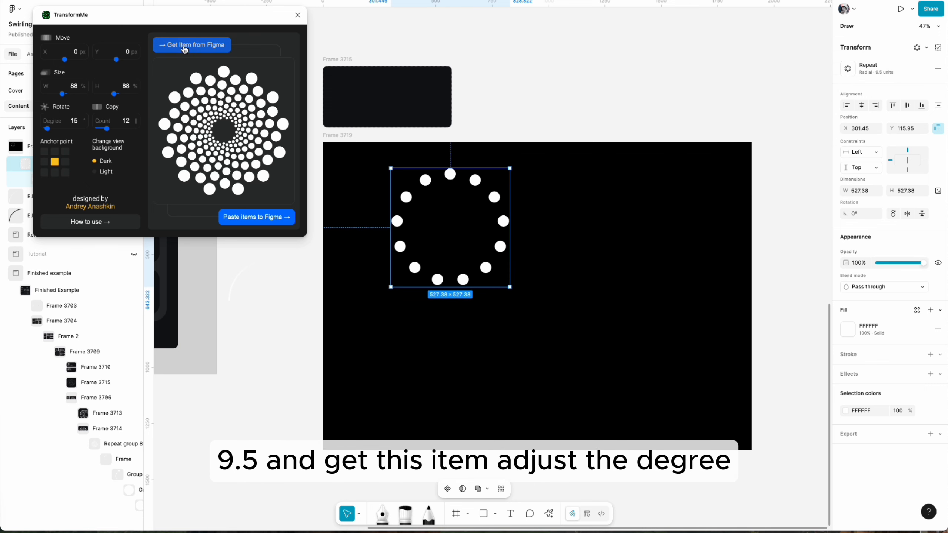
{"action": "left_click", "coordinate": [184, 47]}
- Try larger rotation angles for the copies in TransformMe and settle on 17 degrees
{"action": "scroll", "coordinate": [69, 124], "scroll_direction": "up", "scroll_amount": 3}
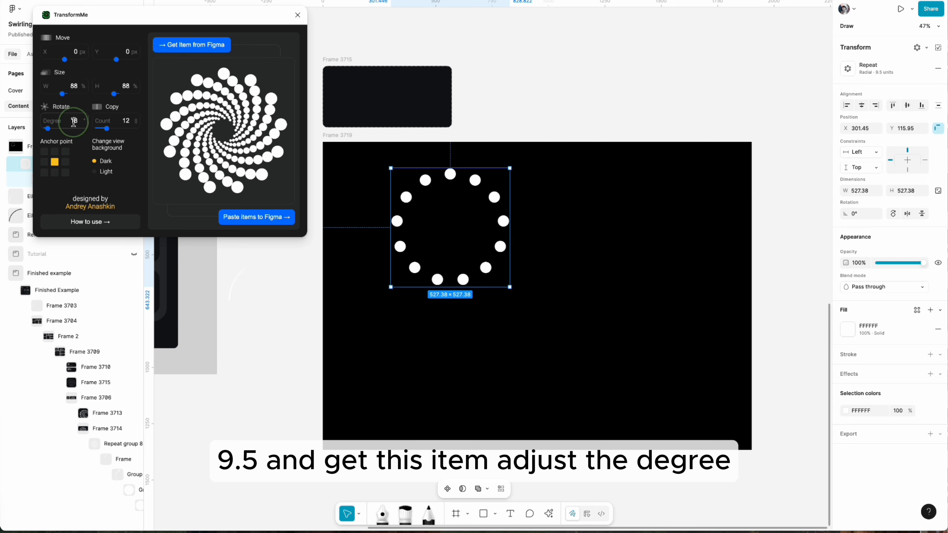
{"action": "scroll", "coordinate": [75, 121], "scroll_direction": "up", "scroll_amount": 1}
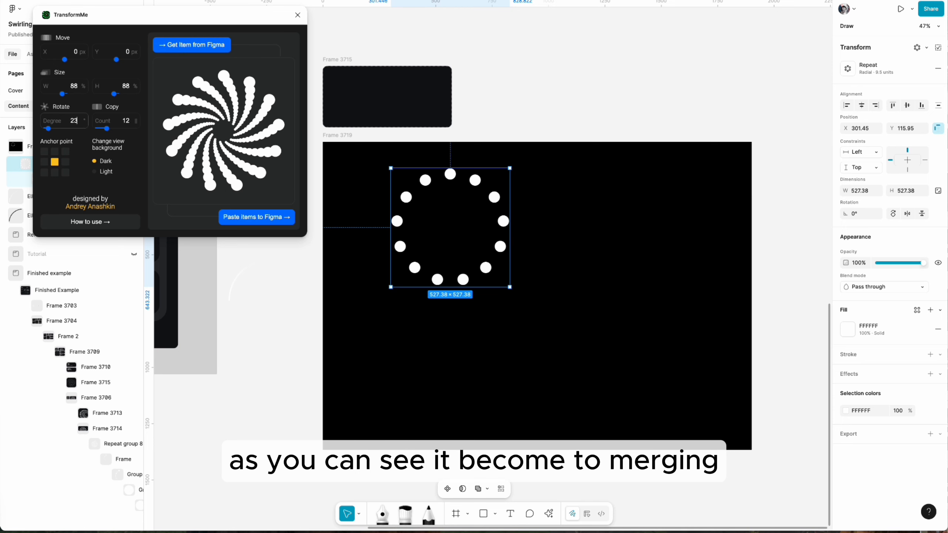
{"action": "scroll", "coordinate": [76, 120], "scroll_direction": "down", "scroll_amount": 2}
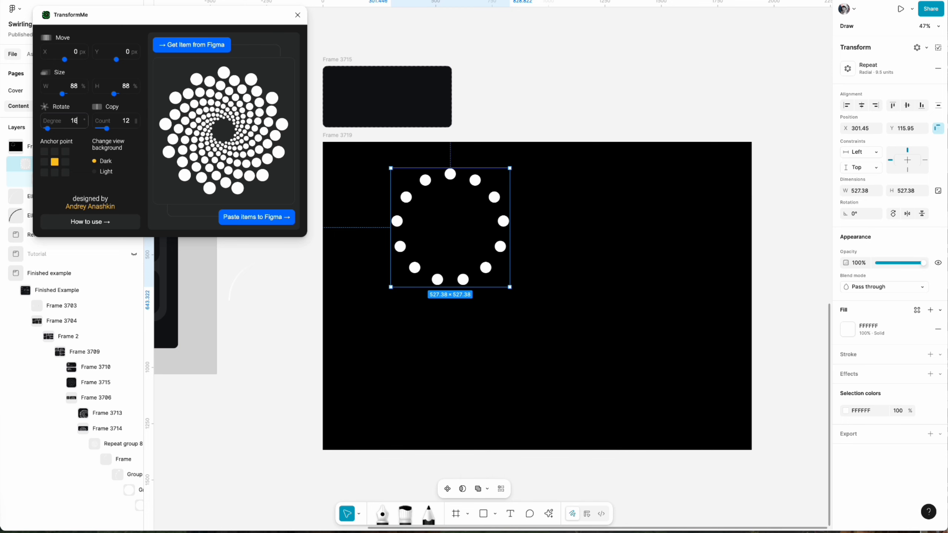
{"action": "left_click", "coordinate": [632, 224]}
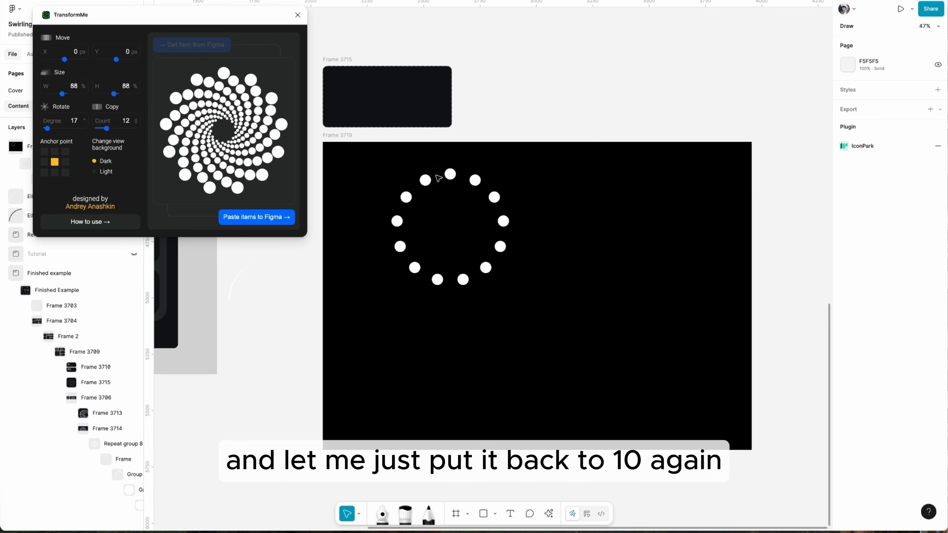
- Set the original circle ring's radial repeat gap back to 10 units
{"action": "left_click", "coordinate": [450, 175]}
{"action": "left_click", "coordinate": [853, 69]}
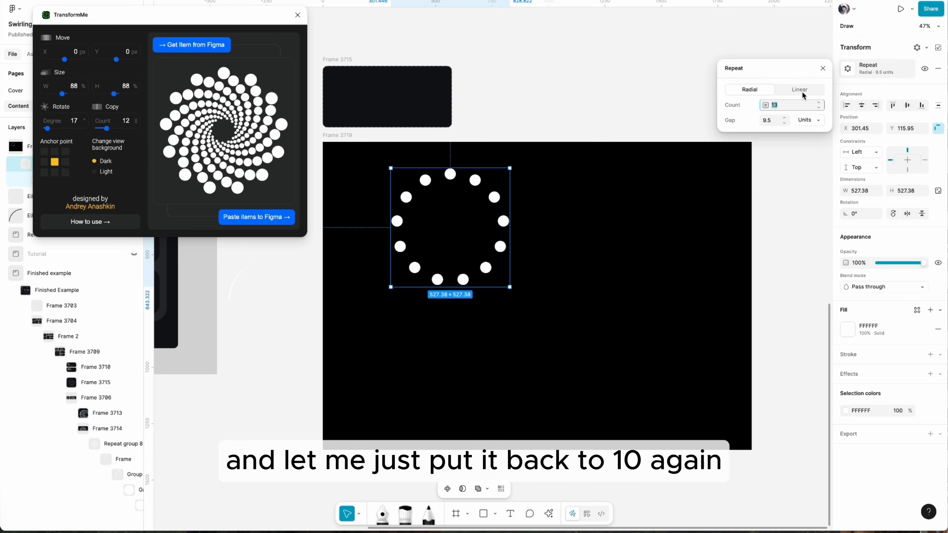
{"action": "left_click", "coordinate": [773, 121]}
{"action": "type", "text": "10"}
{"action": "key", "text": "Return"}
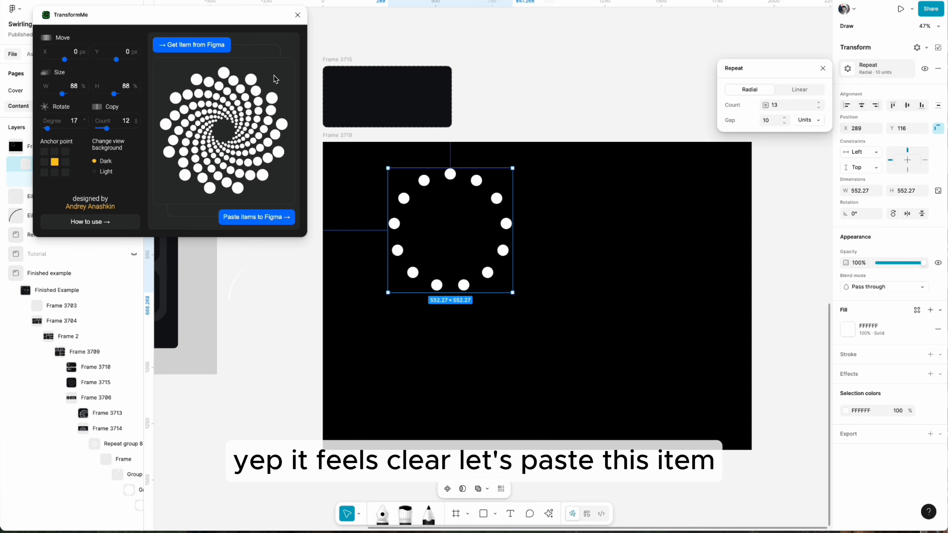
- Output the transformed dots from TransformMe to the canvas and move their frame into the black Frame 3719
{"action": "left_click", "coordinate": [243, 218]}
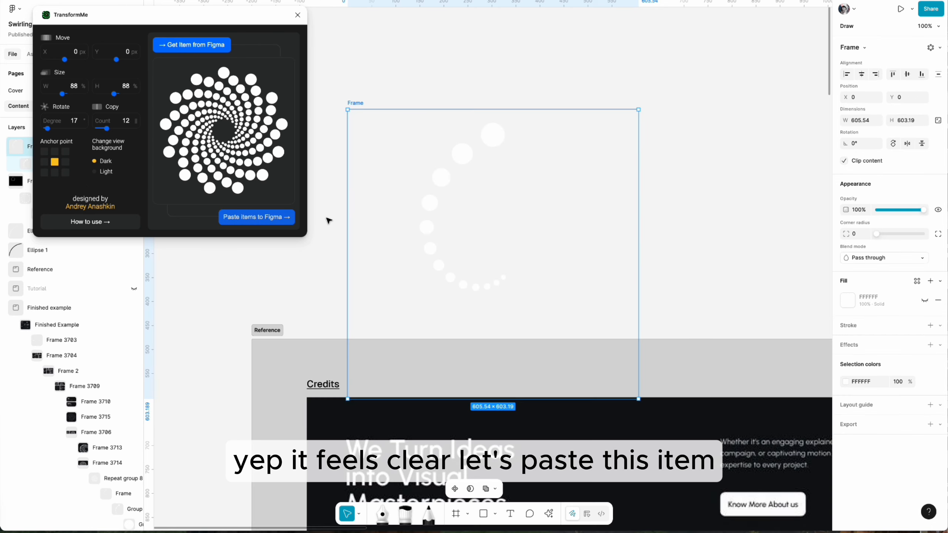
{"action": "key", "text": "super+x"}
{"action": "scroll", "coordinate": [361, 160], "scroll_direction": "down", "scroll_amount": 5}
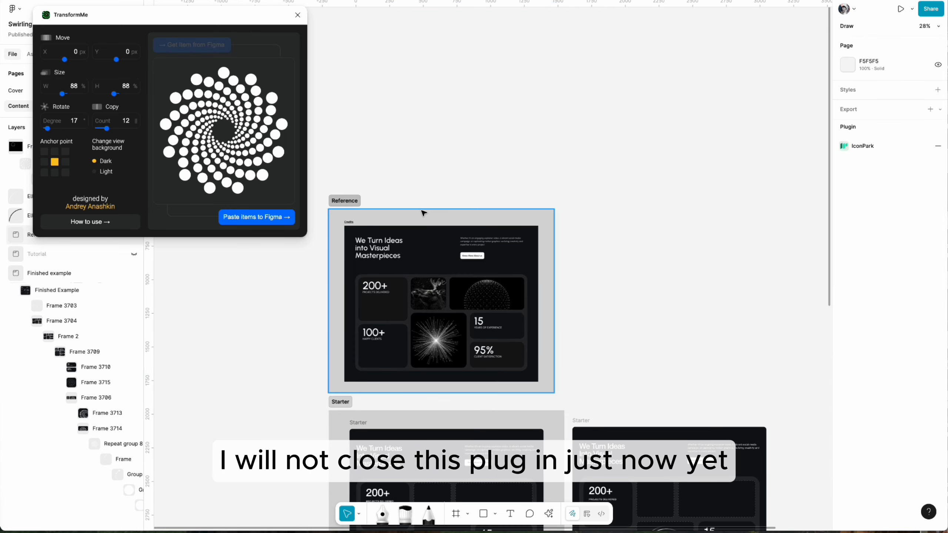
{"action": "scroll", "coordinate": [466, 317], "scroll_direction": "down", "scroll_amount": 3}
{"action": "scroll", "coordinate": [505, 299], "scroll_direction": "up", "scroll_amount": 5}
{"action": "scroll", "coordinate": [481, 290], "scroll_direction": "up", "scroll_amount": 2}
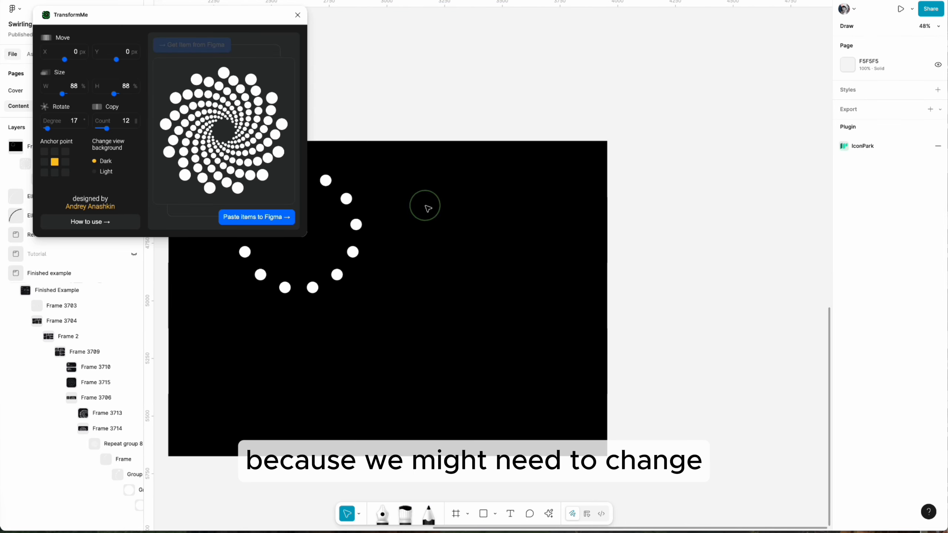
{"action": "right_click", "coordinate": [425, 206]}
{"action": "left_click", "coordinate": [376, 221]}
{"action": "right_click", "coordinate": [439, 205]}
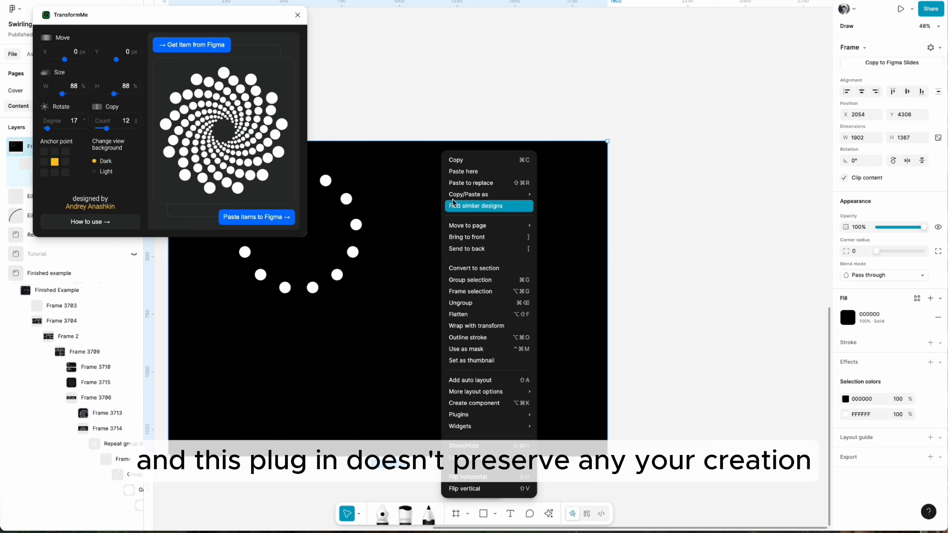
{"action": "left_click", "coordinate": [465, 174]}
- Arrange the ring at X 73, Y 98 and the curved dot arm's frame at X 764, Y 67 inside Frame 3719
{"action": "scroll", "coordinate": [444, 186], "scroll_direction": "left", "scroll_amount": 3}
{"action": "left_click_drag", "start_coordinate": [494, 222], "coordinate": [392, 178]}
{"action": "left_click_drag", "start_coordinate": [577, 191], "coordinate": [532, 179]}
{"action": "scroll", "coordinate": [560, 154], "scroll_direction": "left", "scroll_amount": 2}
{"action": "left_click", "coordinate": [555, 150]}
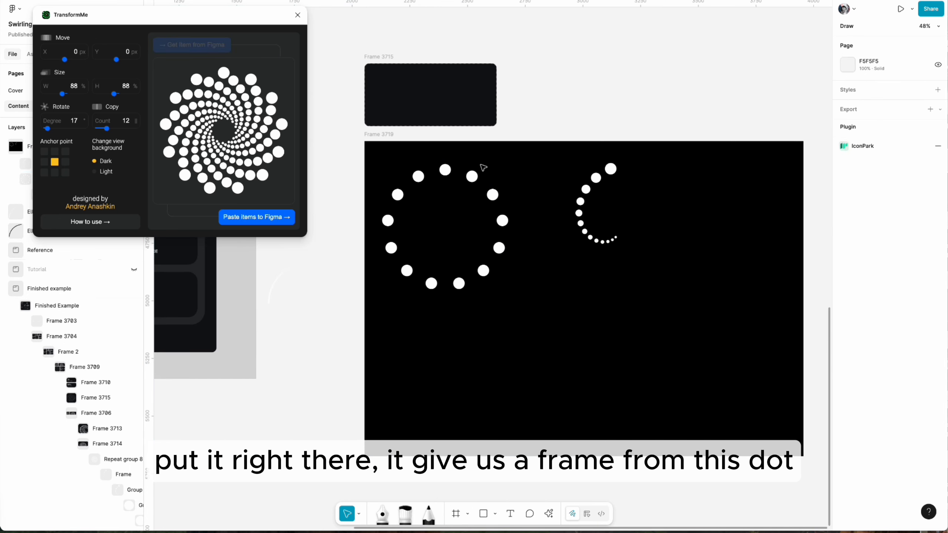
- Apply a radial repeat with a gap of 0 units to the curved dot arm's frame
{"action": "scroll", "coordinate": [575, 178], "scroll_direction": "up", "scroll_amount": 3}
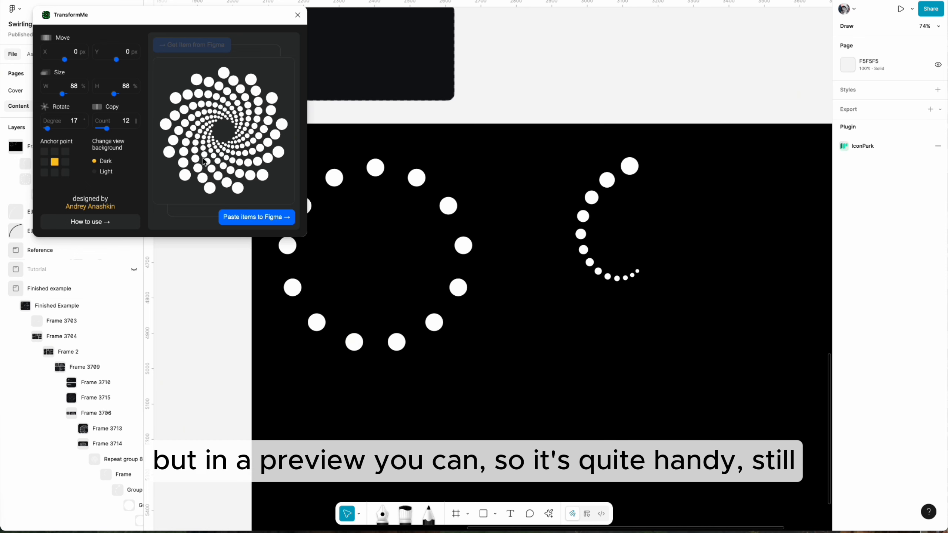
{"action": "left_click", "coordinate": [663, 170]}
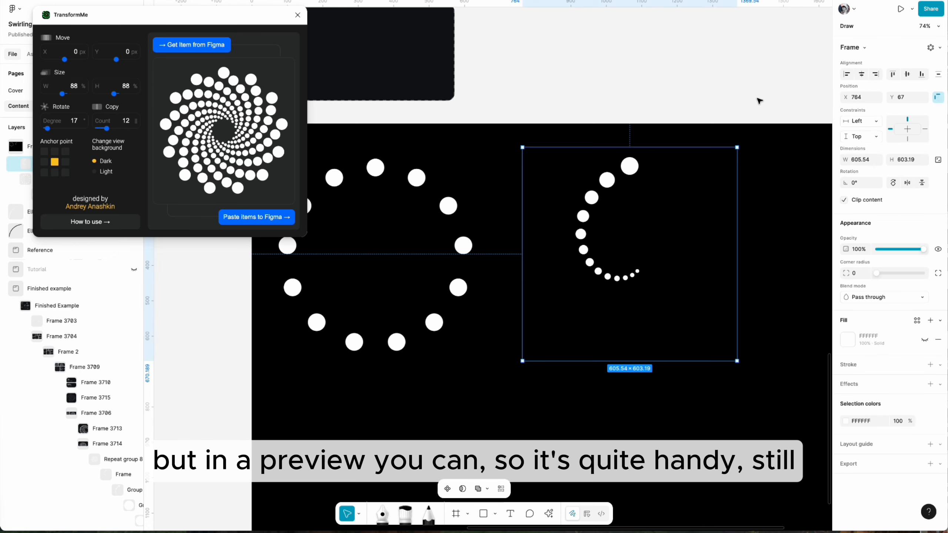
{"action": "left_click", "coordinate": [930, 48]}
{"action": "left_click", "coordinate": [848, 68]}
{"action": "left_click", "coordinate": [768, 121]}
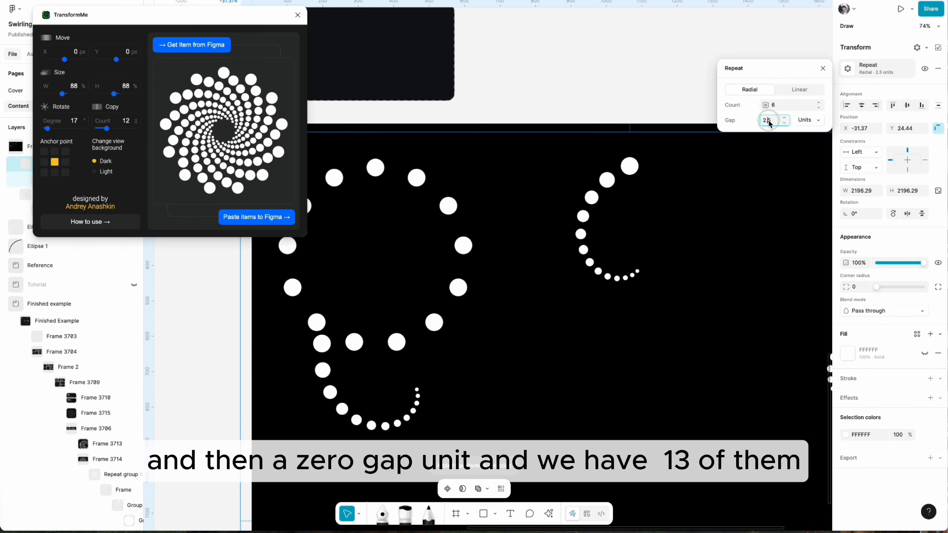
{"action": "type", "text": "0"}
{"action": "key", "text": "Return"}
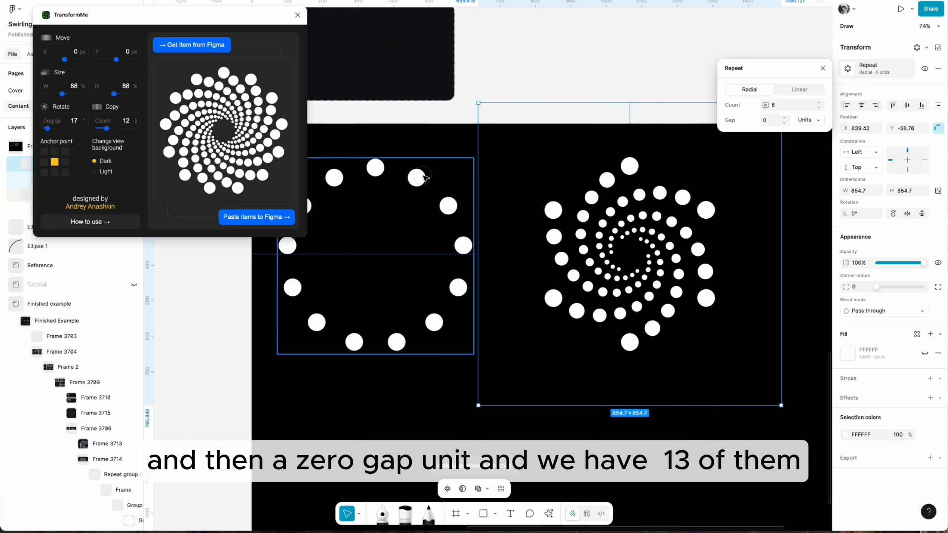
- Match the dot swirl's repeat count to the ring's 13 and move the swirl to X 717, Y 112
{"action": "left_click", "coordinate": [421, 179]}
{"action": "left_click", "coordinate": [867, 68]}
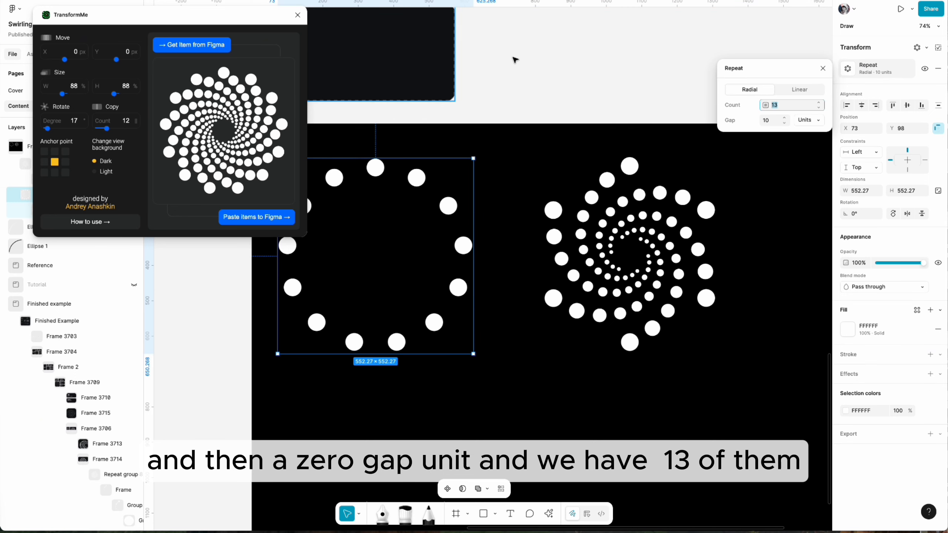
{"action": "left_click", "coordinate": [554, 53]}
{"action": "left_click", "coordinate": [637, 167]}
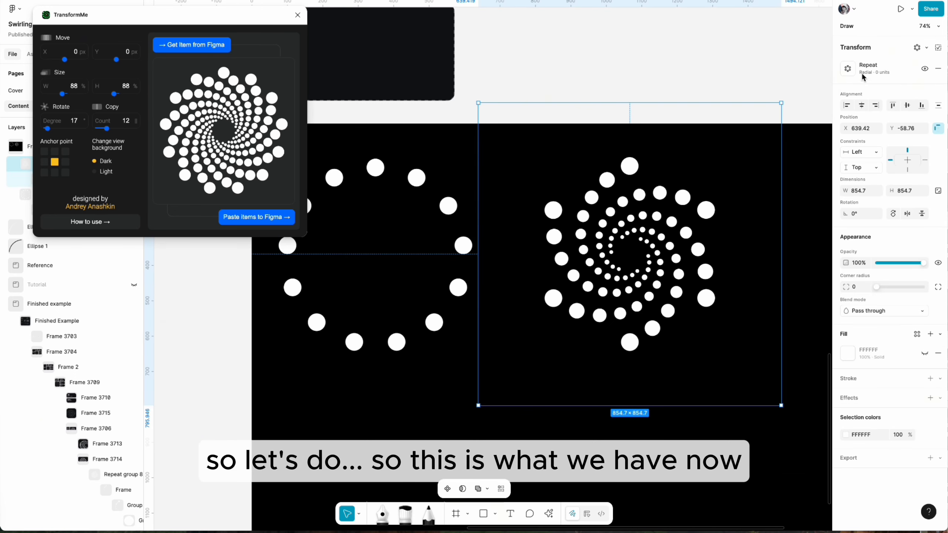
{"action": "left_click", "coordinate": [867, 67]}
{"action": "left_click_drag", "start_coordinate": [687, 203], "coordinate": [714, 263]}
- Set the white of every second dot group in the radial swirl, starting with the second group, to 50% opacity
{"action": "left_click", "coordinate": [28, 179]}
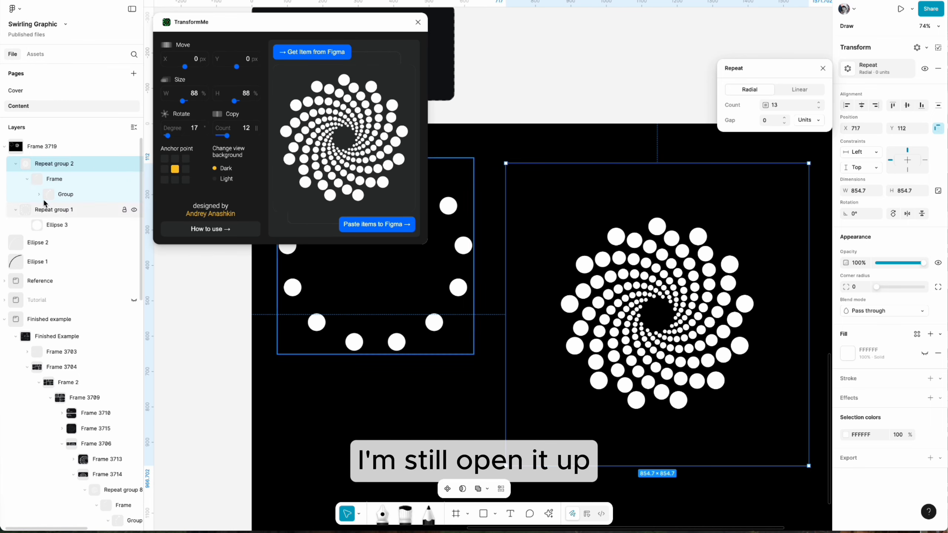
{"action": "left_click", "coordinate": [43, 194]}
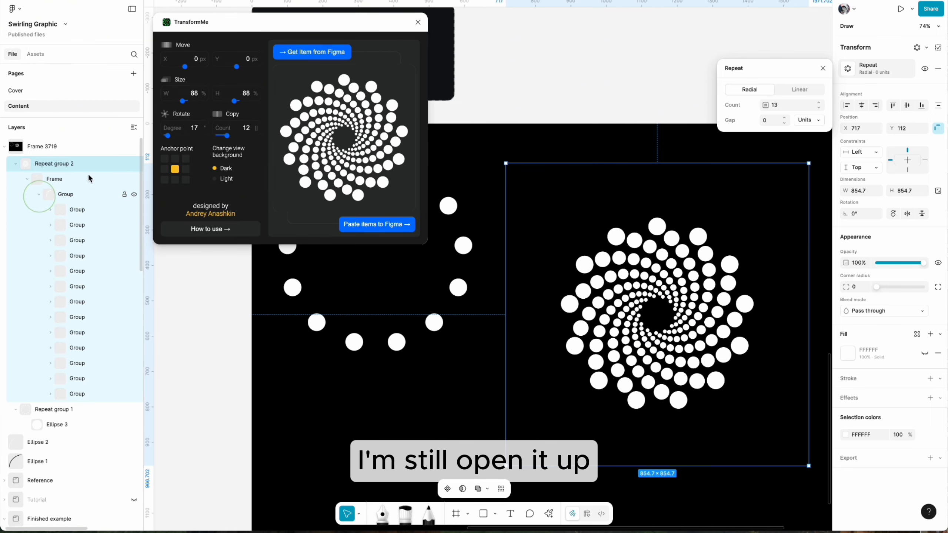
{"action": "left_click", "coordinate": [74, 239]}
{"action": "left_click", "coordinate": [73, 224]}
{"action": "left_click", "coordinate": [74, 256], "text": "ctrl"}
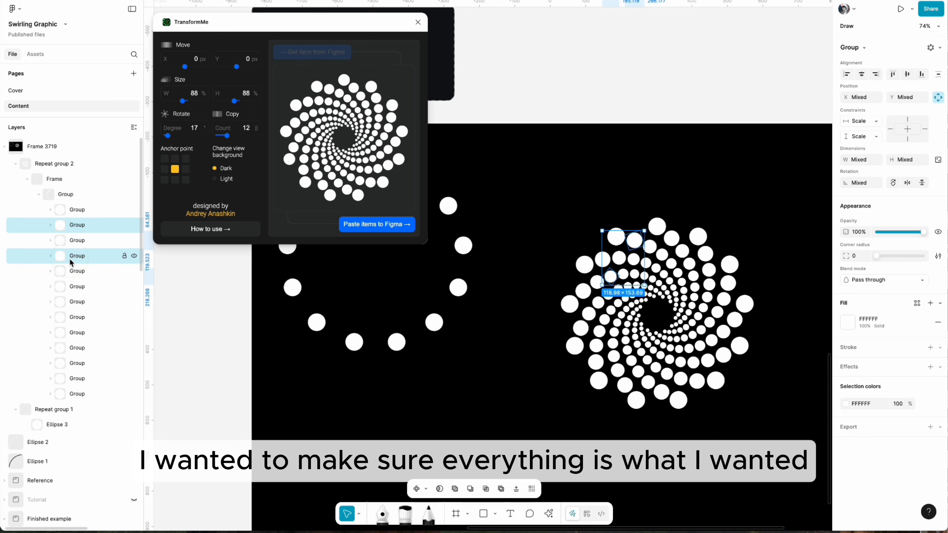
{"action": "left_click", "coordinate": [73, 286], "text": "ctrl"}
{"action": "left_click", "coordinate": [72, 317], "text": "ctrl"}
{"action": "left_click", "coordinate": [73, 348], "text": "ctrl"}
{"action": "left_click", "coordinate": [75, 379], "text": "ctrl"}
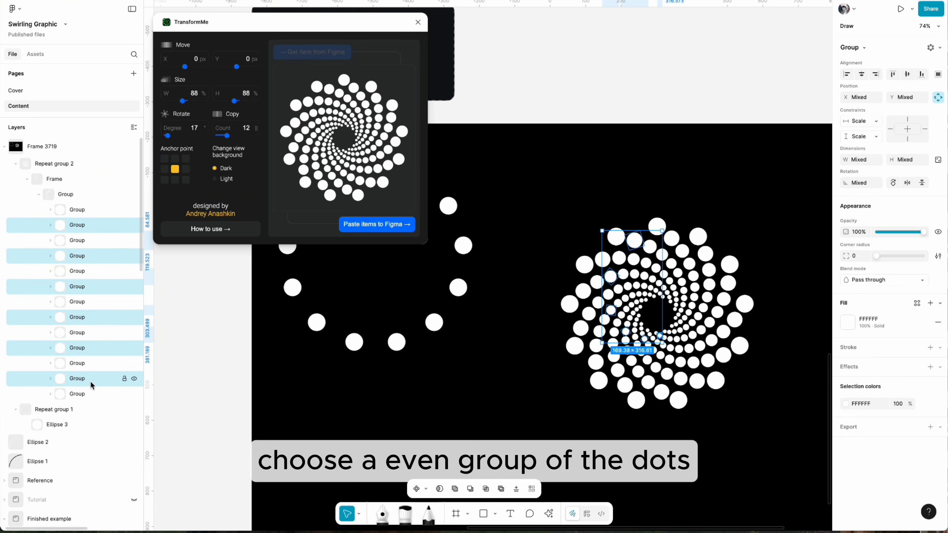
{"action": "left_click", "coordinate": [901, 404]}
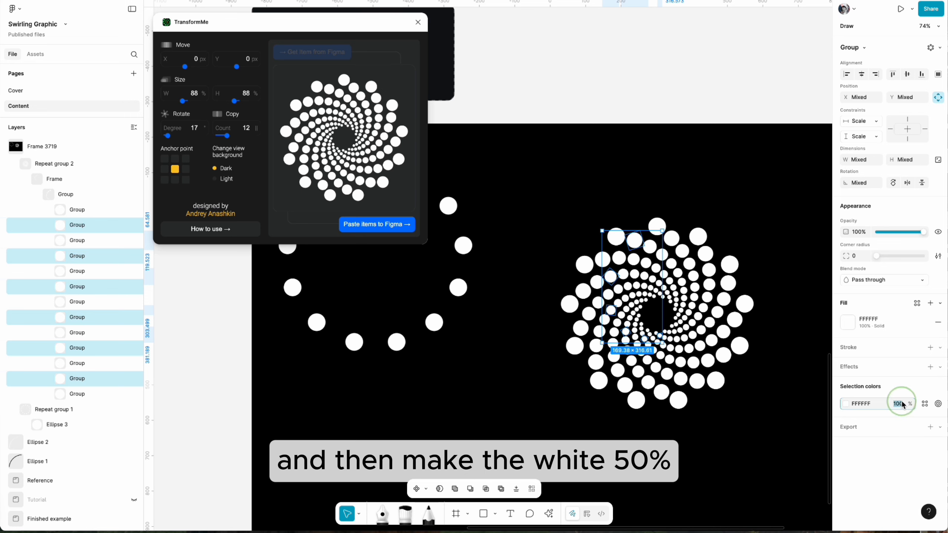
{"action": "type", "text": "50"}
{"action": "key", "text": "Return"}
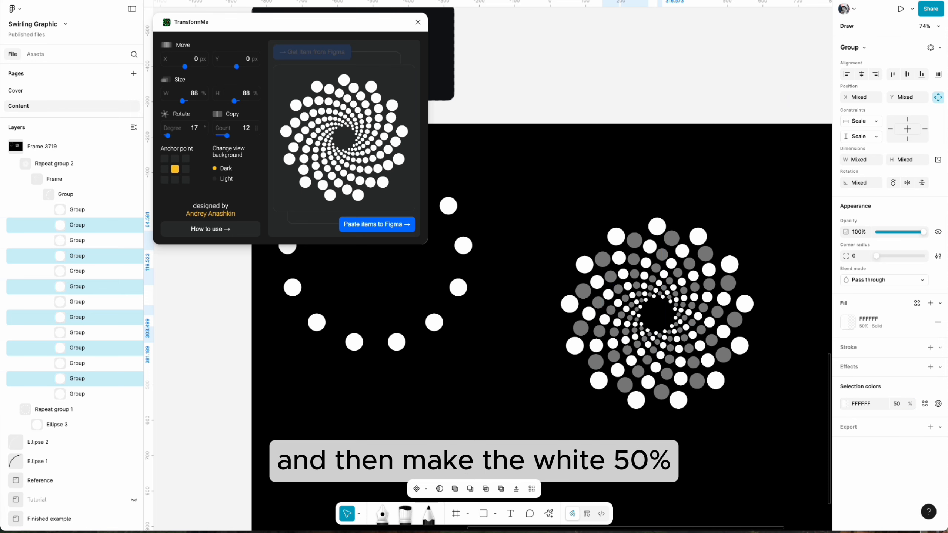
{"action": "left_click", "coordinate": [729, 179]}
- Close the TransformMe plugin window
{"action": "scroll", "coordinate": [730, 180], "scroll_direction": "down", "scroll_amount": 3}
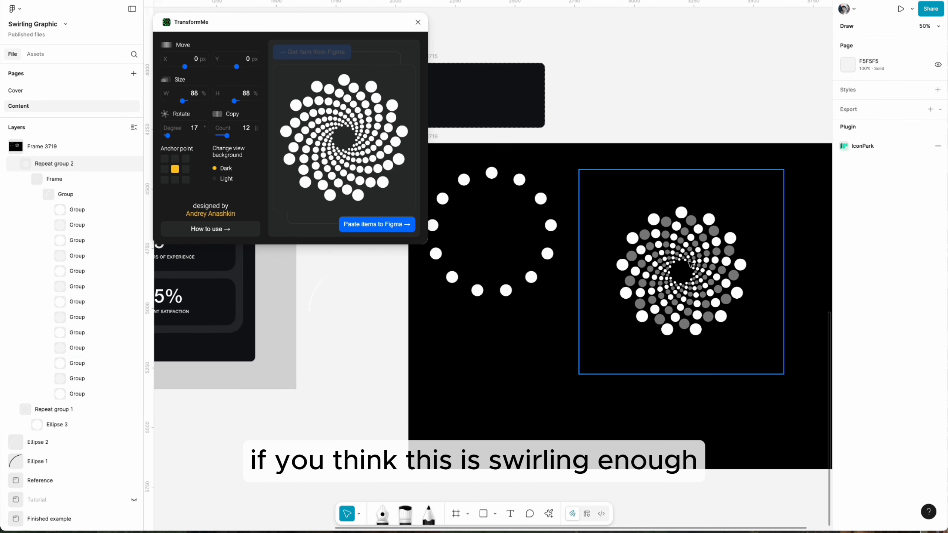
{"action": "scroll", "coordinate": [688, 247], "scroll_direction": "left", "scroll_amount": 3}
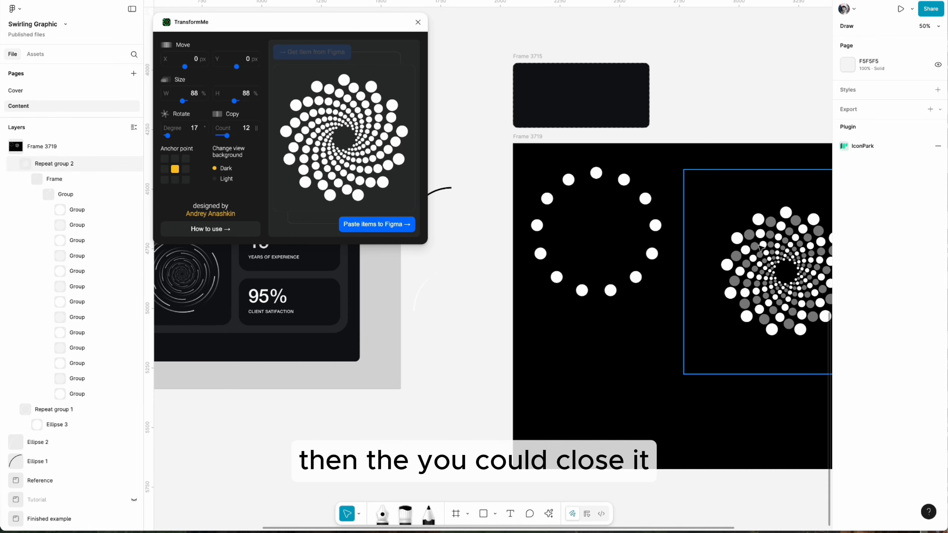
{"action": "scroll", "coordinate": [759, 248], "scroll_direction": "left", "scroll_amount": 6}
{"action": "scroll", "coordinate": [751, 246], "scroll_direction": "right", "scroll_amount": 9}
{"action": "scroll", "coordinate": [731, 240], "scroll_direction": "up", "scroll_amount": 3}
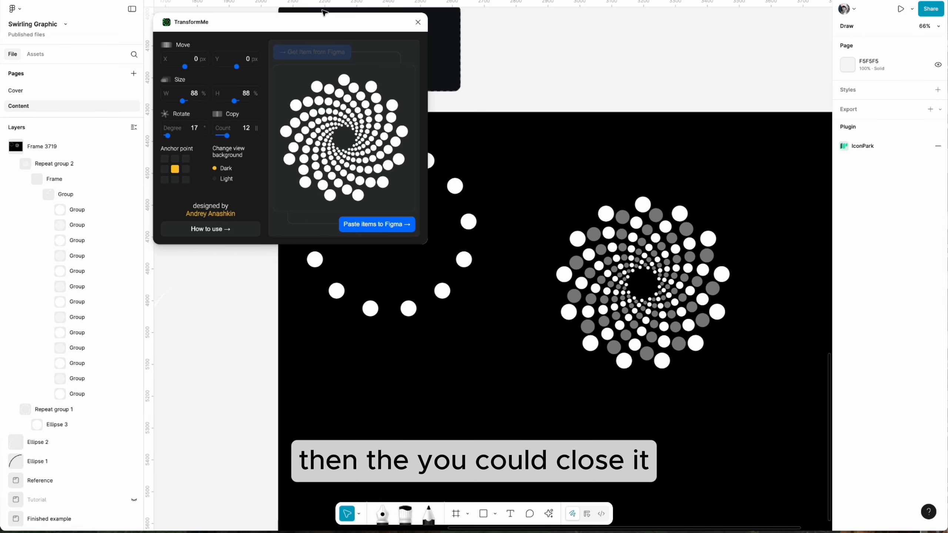
{"action": "left_click", "coordinate": [418, 23]}
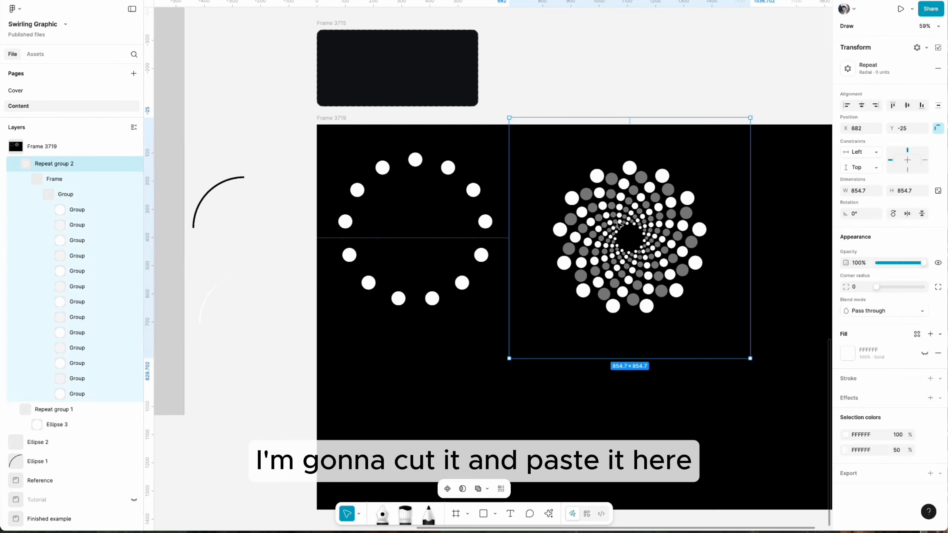
- Move the dot swirl's repeat group from Frame 3719 into Frame 3715 and centre it horizontally and vertically
{"action": "key", "text": "ctrl+x"}
{"action": "scroll", "coordinate": [542, 216], "scroll_direction": "up", "scroll_amount": 3}
{"action": "left_click", "coordinate": [322, 122]}
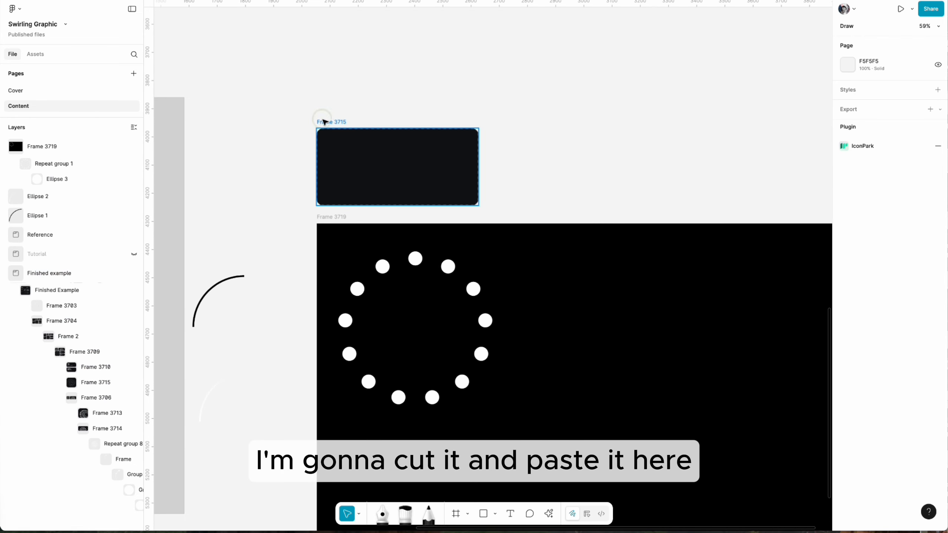
{"action": "key", "text": "ctrl+v"}
{"action": "left_click", "coordinate": [906, 106]}
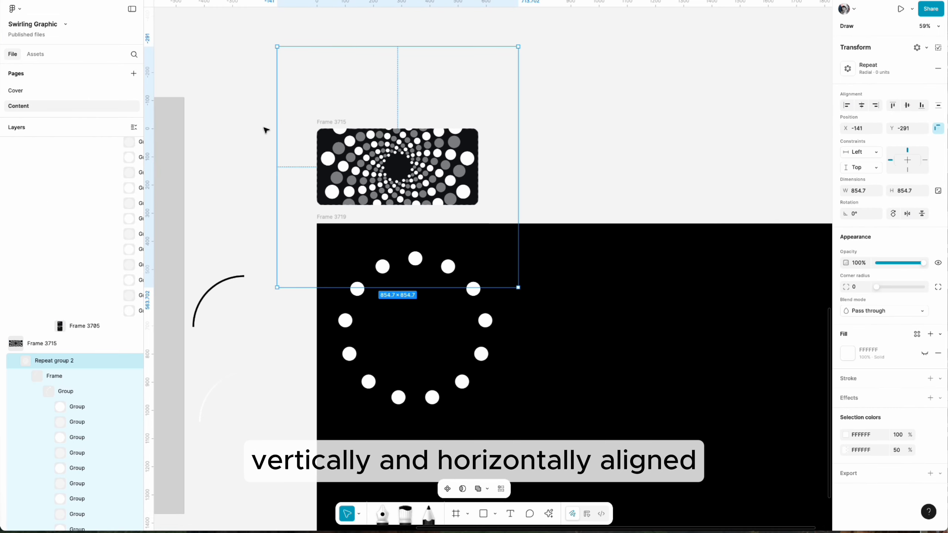
- Move the dot swirl down inside Frame 3715 to Y -123 so only its upper half shows
{"action": "key", "text": "shift+Down"}
{"action": "key", "text": "shift+Down"}
{"action": "key", "text": "shift+Down"}
{"action": "key", "text": "shift+Down"}
{"action": "key", "text": "shift+Down"}
{"action": "key", "text": "shift+Down"}
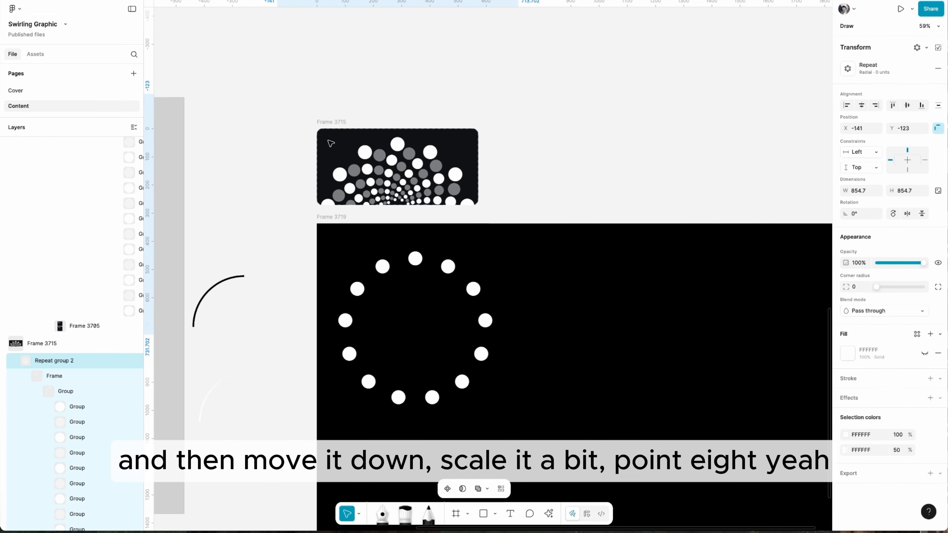
- Scale the dot swirl's repeat group to 0.8x from its centre
{"action": "key", "text": "k"}
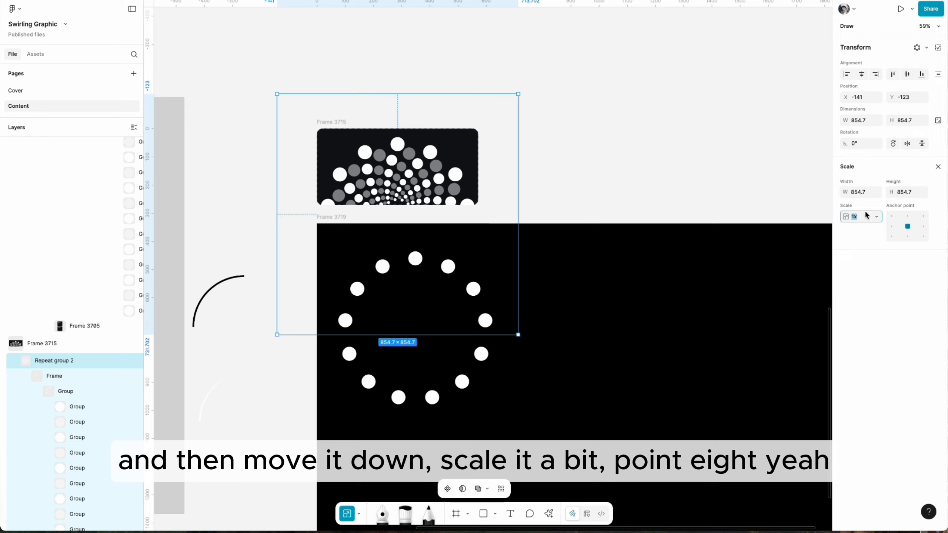
{"action": "type", "text": ".8"}
{"action": "key", "text": "Return"}
{"action": "key", "text": "v"}
{"action": "left_click", "coordinate": [496, 163]}
- Cut Frame 3715 with the dot swirl from the canvas for its return to the bento layout
{"action": "scroll", "coordinate": [495, 163], "scroll_direction": "down", "scroll_amount": 5}
{"action": "left_click", "coordinate": [419, 136]}
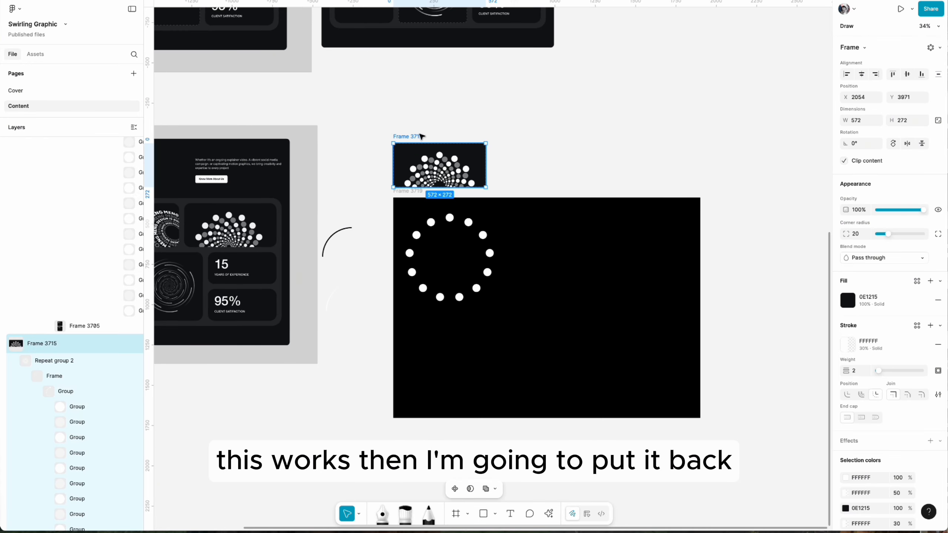
{"action": "key", "text": "super+x"}
{"action": "scroll", "coordinate": [413, 63], "scroll_direction": "up", "scroll_amount": 4}
{"action": "scroll", "coordinate": [481, 129], "scroll_direction": "up", "scroll_amount": 5}
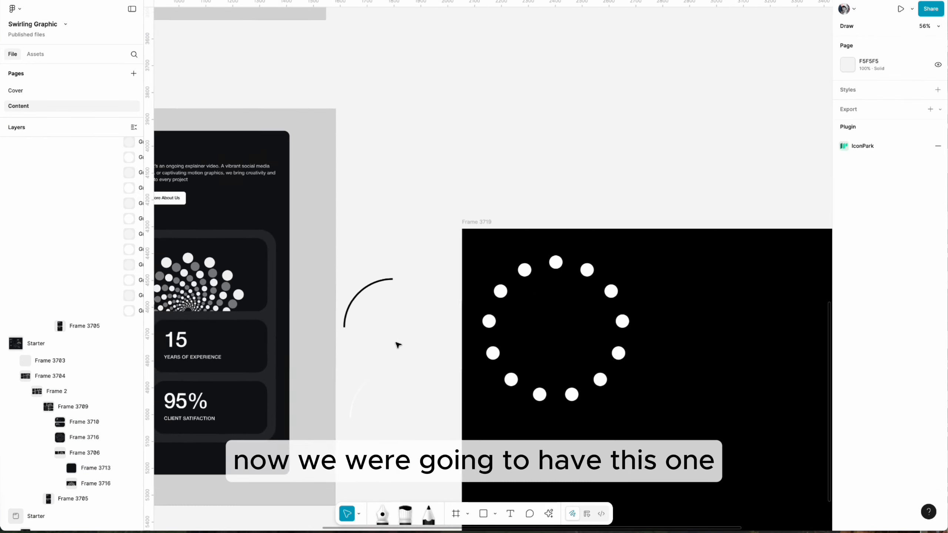
- Copy the "LEVEL UP YOUR BUSINESS" text above the Starter frame into the black Frame 3719
{"action": "scroll", "coordinate": [398, 336], "scroll_direction": "left", "scroll_amount": 7}
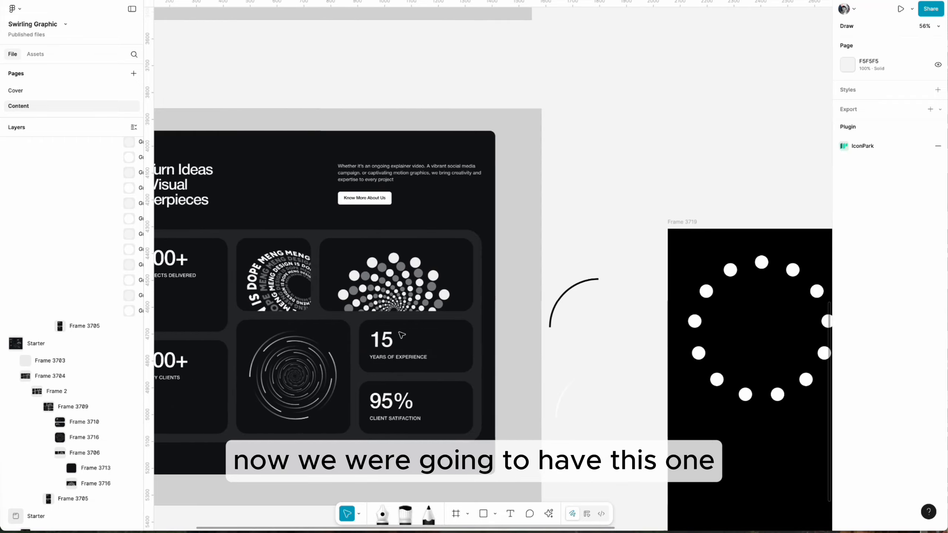
{"action": "left_click", "coordinate": [357, 286]}
{"action": "scroll", "coordinate": [356, 282], "scroll_direction": "right", "scroll_amount": 7}
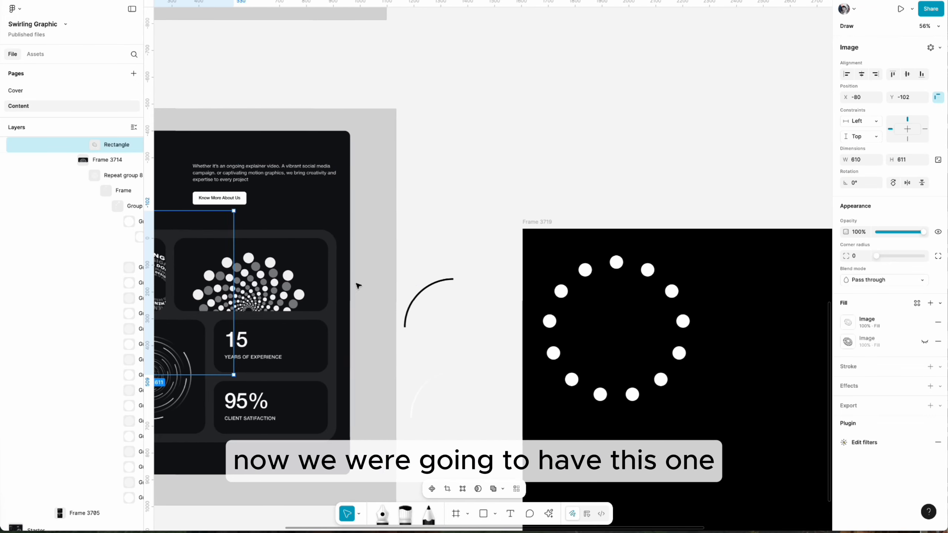
{"action": "left_click_drag", "start_coordinate": [566, 262], "coordinate": [439, 110]}
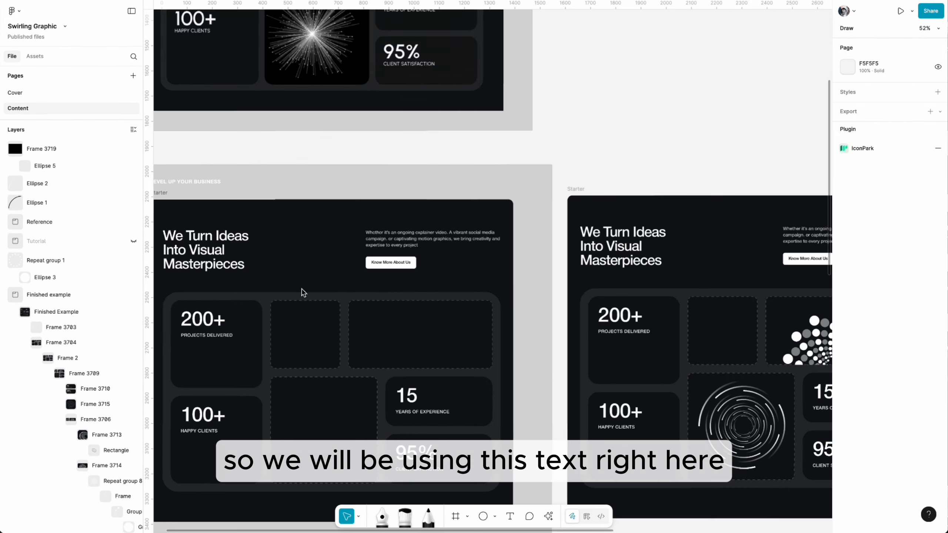
{"action": "scroll", "coordinate": [303, 292], "scroll_direction": "up", "scroll_amount": 2}
{"action": "scroll", "coordinate": [300, 287], "scroll_direction": "up", "scroll_amount": 8}
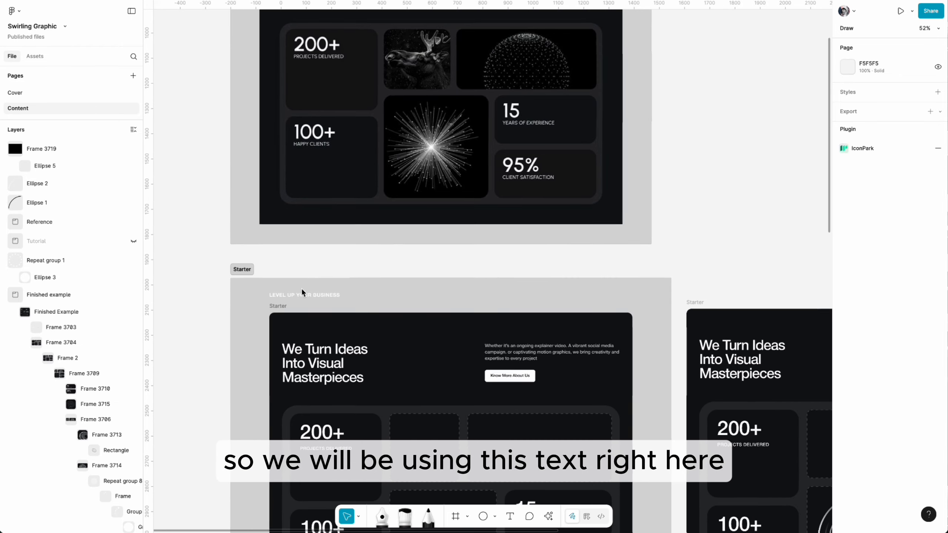
{"action": "left_click", "coordinate": [311, 295]}
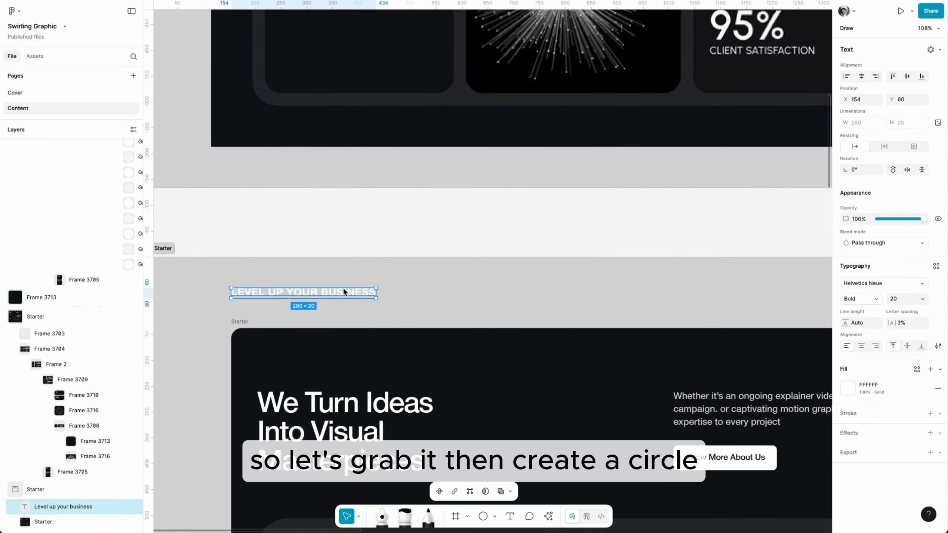
{"action": "scroll", "coordinate": [388, 339], "scroll_direction": "down", "scroll_amount": 8}
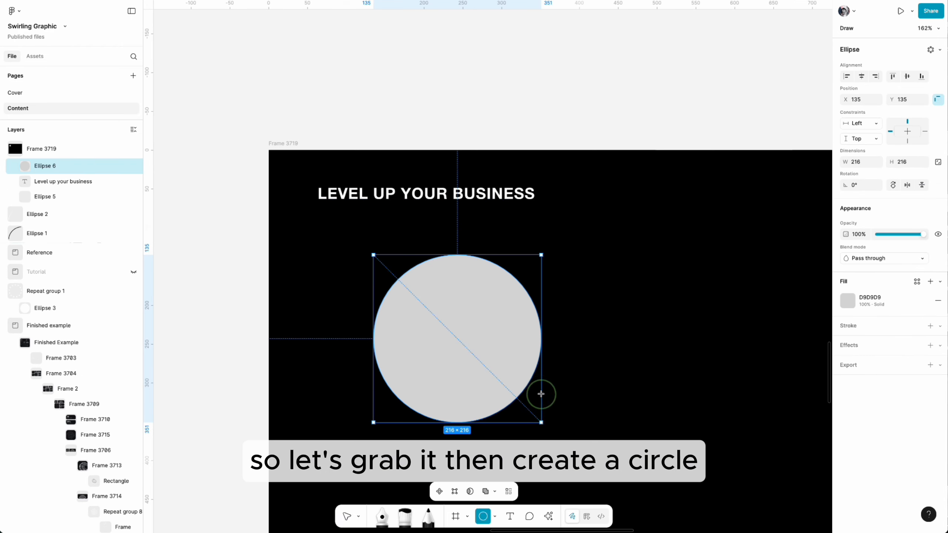
- Draw a circle below the heading text in Frame 3719 and set its size to 200 × 200 with locked proportions
{"action": "left_click_drag", "start_coordinate": [541, 394], "coordinate": [542, 395]}
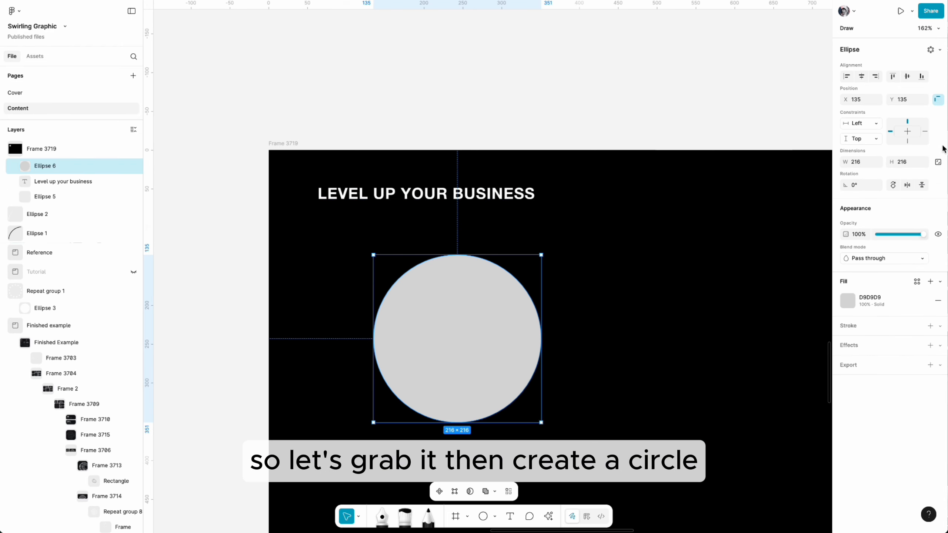
{"action": "left_click", "coordinate": [903, 166]}
{"action": "type", "text": "20"}
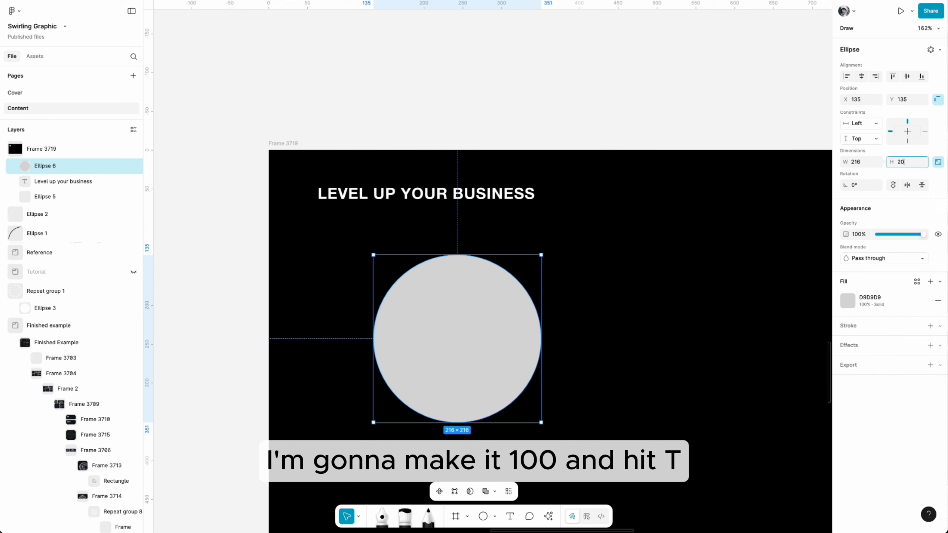
{"action": "type", "text": "0"}
{"action": "key", "text": "Return"}
- Position the grey circle at X 71, Y 109 beneath the heading text and keep it selected
{"action": "left_click_drag", "start_coordinate": [508, 311], "coordinate": [459, 290]}
{"action": "left_click", "coordinate": [478, 198]}
{"action": "left_click", "coordinate": [440, 297]}
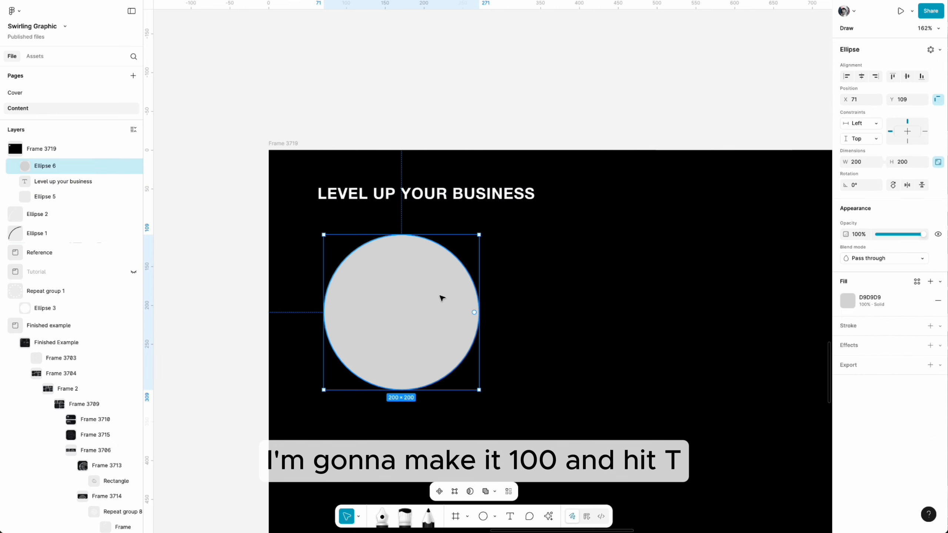
- Add path text around the circle's outline with "LEVEL UP YOUR BUSINESS" repeated twice
{"action": "key", "text": "t"}
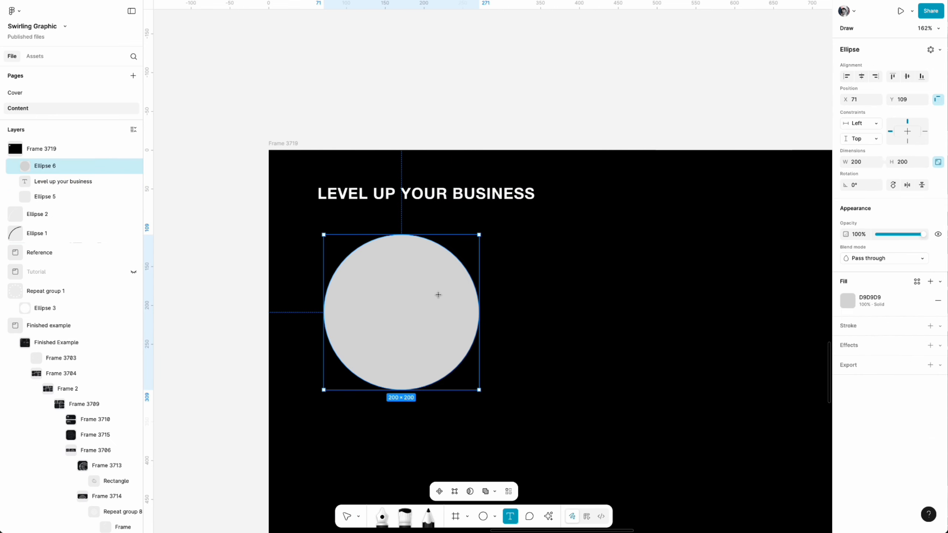
{"action": "left_click", "coordinate": [445, 248]}
{"action": "scroll", "coordinate": [445, 248], "scroll_direction": "up", "scroll_amount": 2}
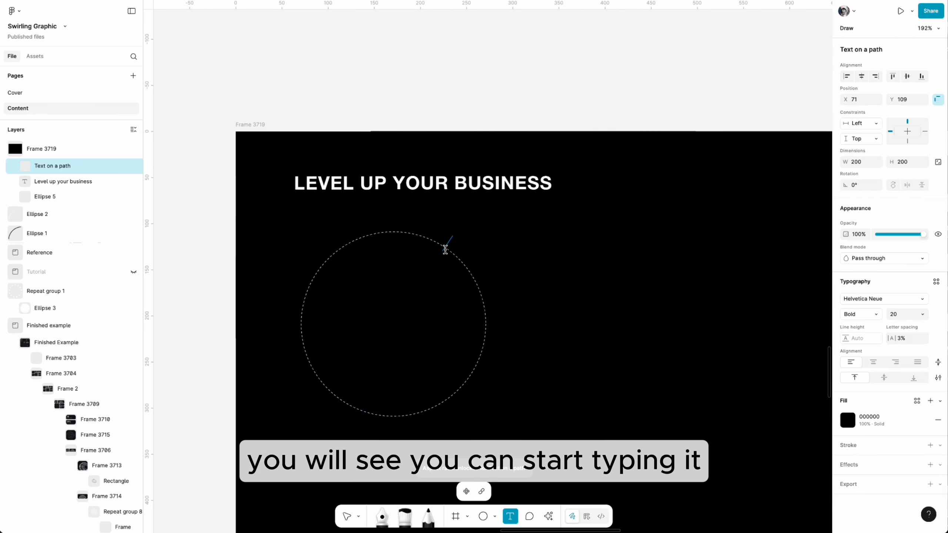
{"action": "key", "text": "ctrl+v"}
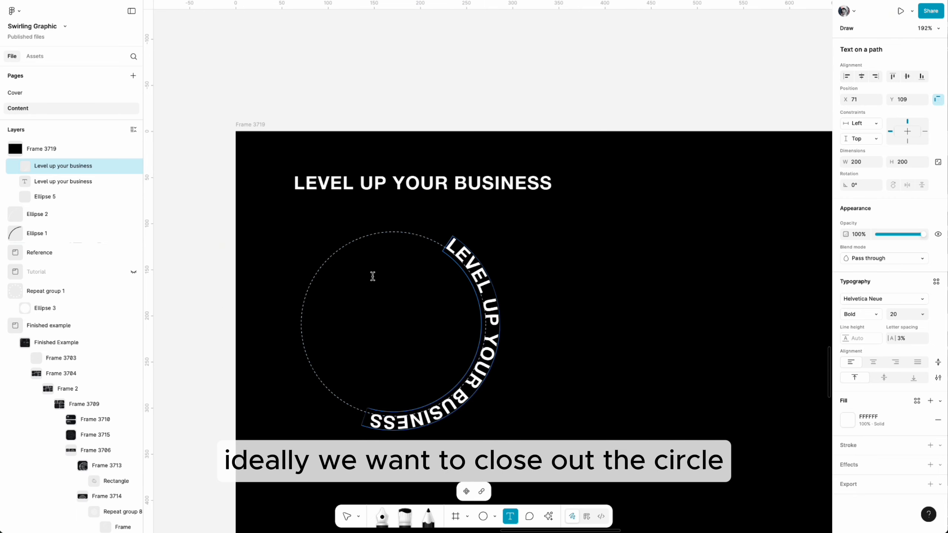
{"action": "key", "text": "ctrl+v"}
{"action": "left_click", "coordinate": [567, 277]}
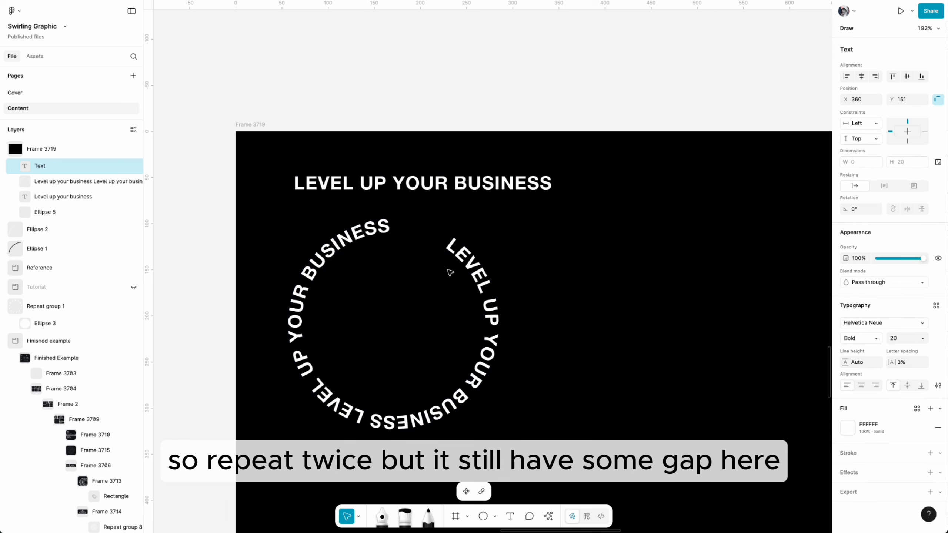
- Shrink the circular text to 182 × 182 to close its gap and move it to X 101, Y 136
{"action": "left_click_drag", "start_coordinate": [484, 416], "coordinate": [464, 399]}
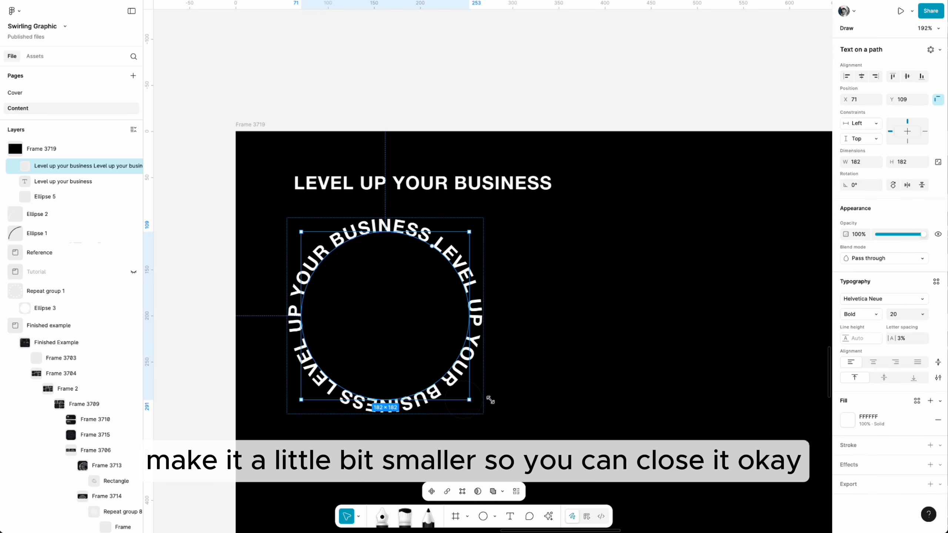
{"action": "left_click", "coordinate": [553, 396]}
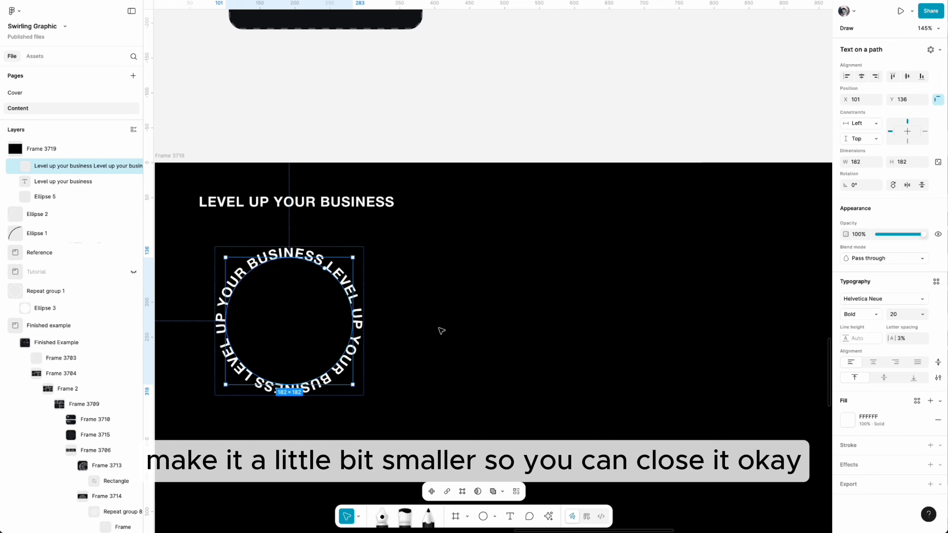
- Load the circular text into TransformMe and set the size of its copies to 75% width and 75% height
{"action": "key", "text": "super+k"}
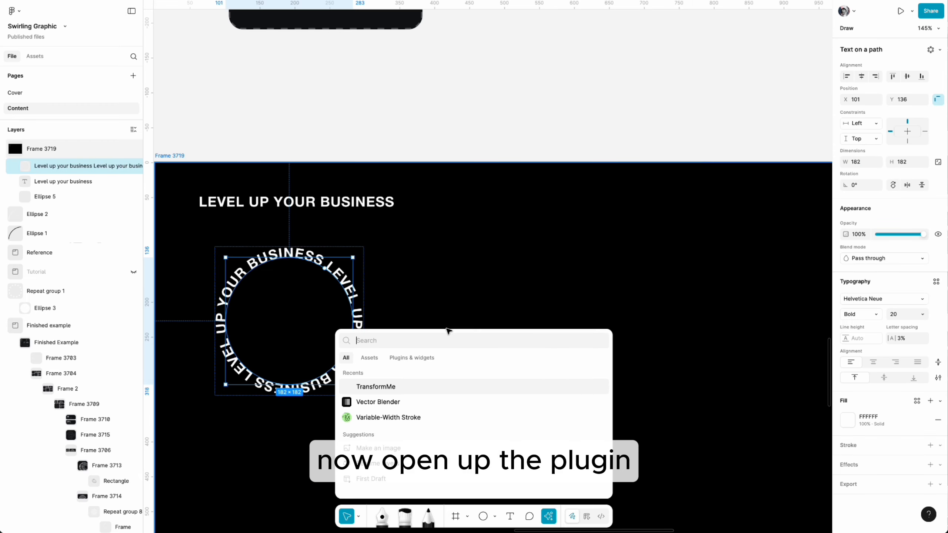
{"action": "key", "text": "Return"}
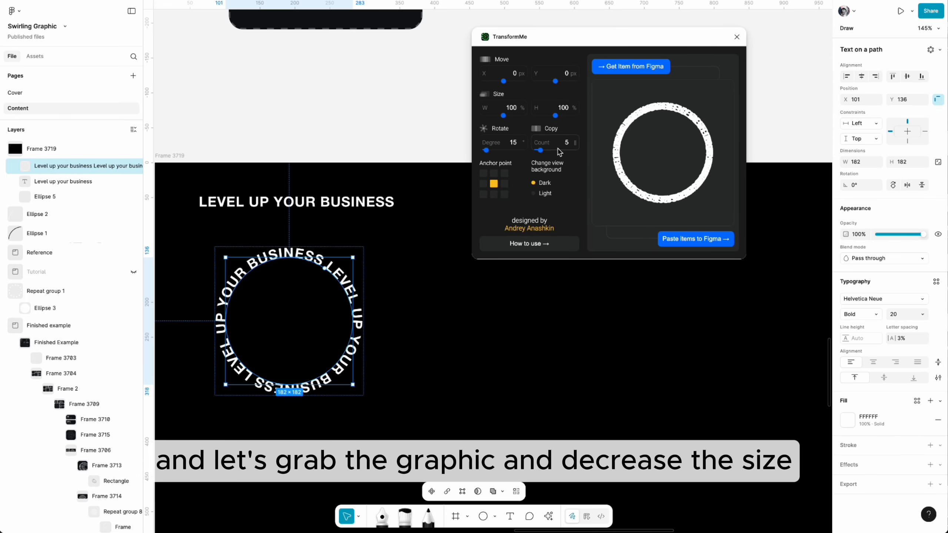
{"action": "left_click_drag", "start_coordinate": [504, 116], "coordinate": [513, 117]}
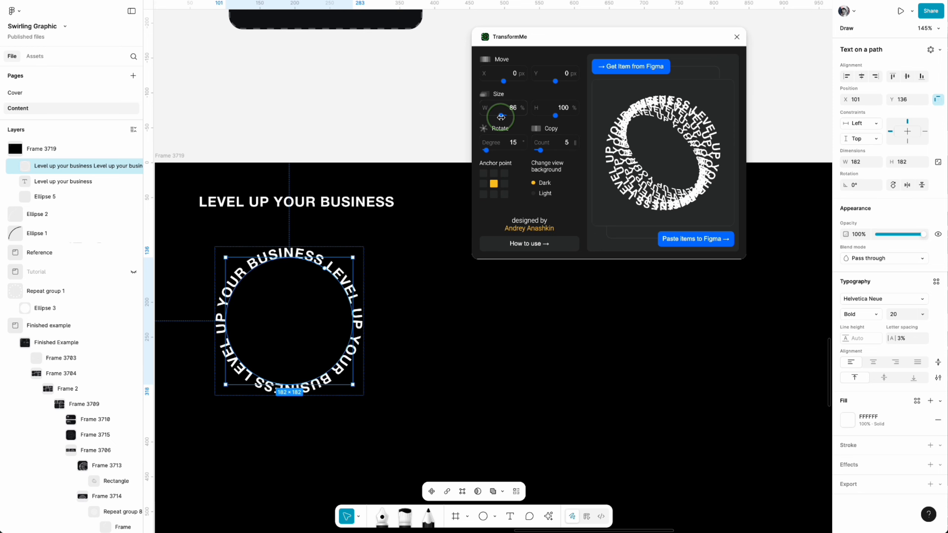
{"action": "double_click", "coordinate": [512, 108]}
{"action": "type", "text": "75"}
{"action": "key", "text": "Tab"}
{"action": "key", "text": "Left"}
{"action": "key", "text": "Left"}
{"action": "key", "text": "Left"}
{"action": "key", "text": "Left"}
{"action": "key", "text": "Left"}
{"action": "key", "text": "Left"}
{"action": "key", "text": "Left"}
{"action": "key", "text": "Left"}
{"action": "key", "text": "Left"}
{"action": "key", "text": "Left"}
{"action": "key", "text": "Left"}
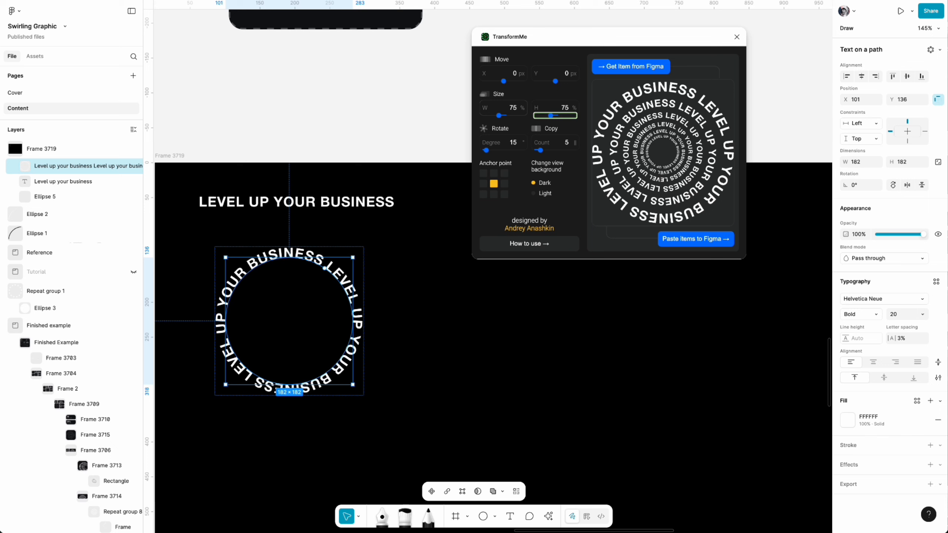
- Set the size of the circular text's copies to 80% width and 80% height
{"action": "left_click", "coordinate": [517, 108]}
{"action": "key", "text": "Up"}
{"action": "key", "text": "Up"}
{"action": "key", "text": "Up"}
{"action": "key", "text": "Up"}
{"action": "key", "text": "Up"}
{"action": "key", "text": "Up"}
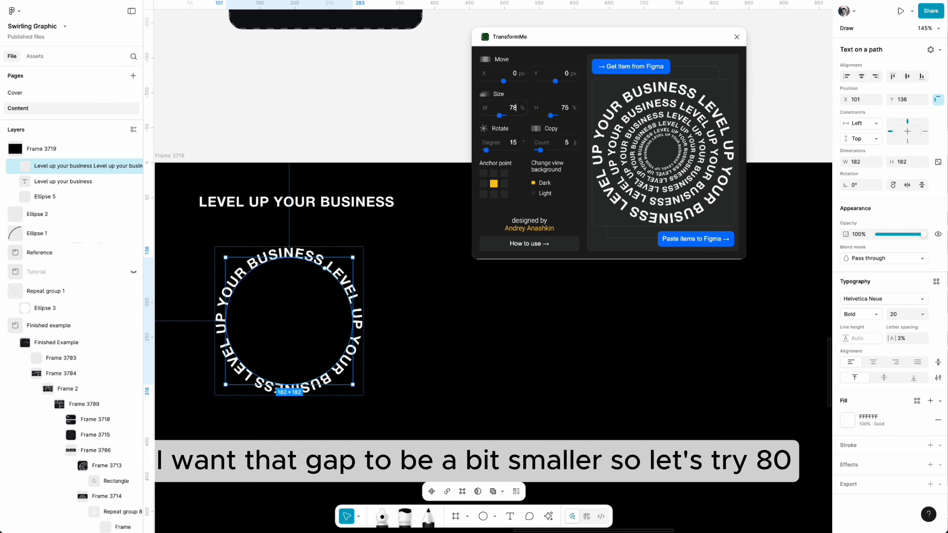
{"action": "key", "text": "Down"}
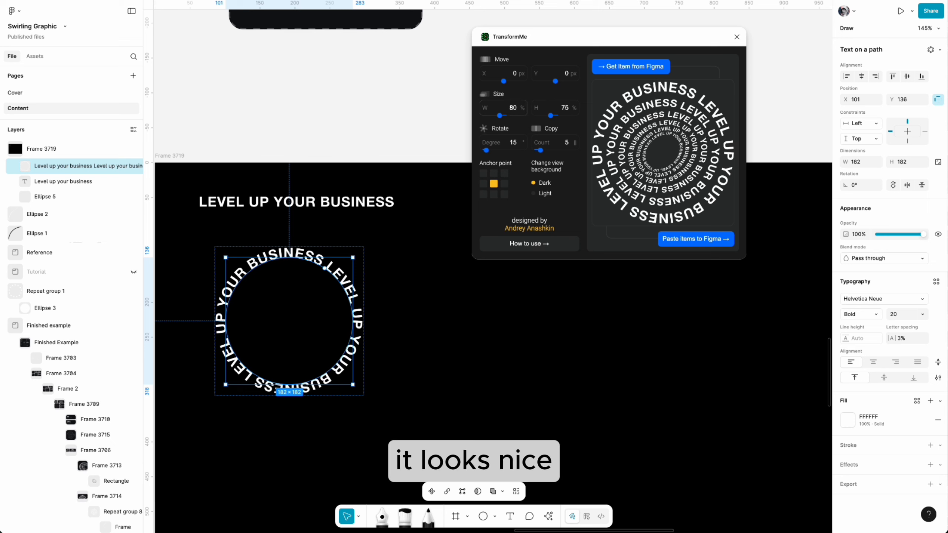
{"action": "left_click", "coordinate": [568, 108]}
{"action": "key", "text": "Up"}
{"action": "key", "text": "Up"}
{"action": "key", "text": "Up"}
{"action": "key", "text": "Up"}
{"action": "key", "text": "Up"}
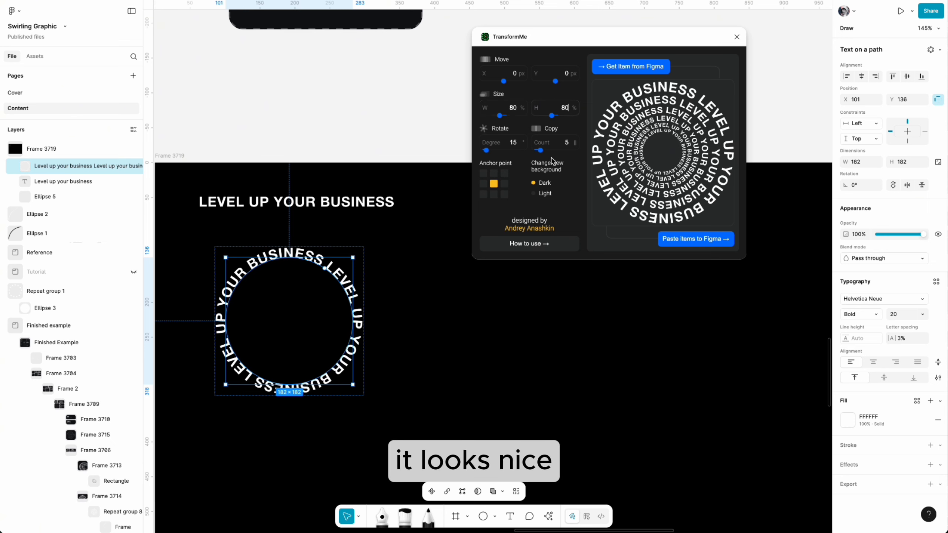
- Set the rotation of the circular text's copies to 44 degrees and the copy count to 6
{"action": "left_click", "coordinate": [512, 143]}
{"action": "key", "text": "Up"}
{"action": "key", "text": "Up"}
{"action": "key", "text": "Up"}
{"action": "key", "text": "Up"}
{"action": "key", "text": "Up"}
{"action": "key", "text": "Up"}
{"action": "key", "text": "Up"}
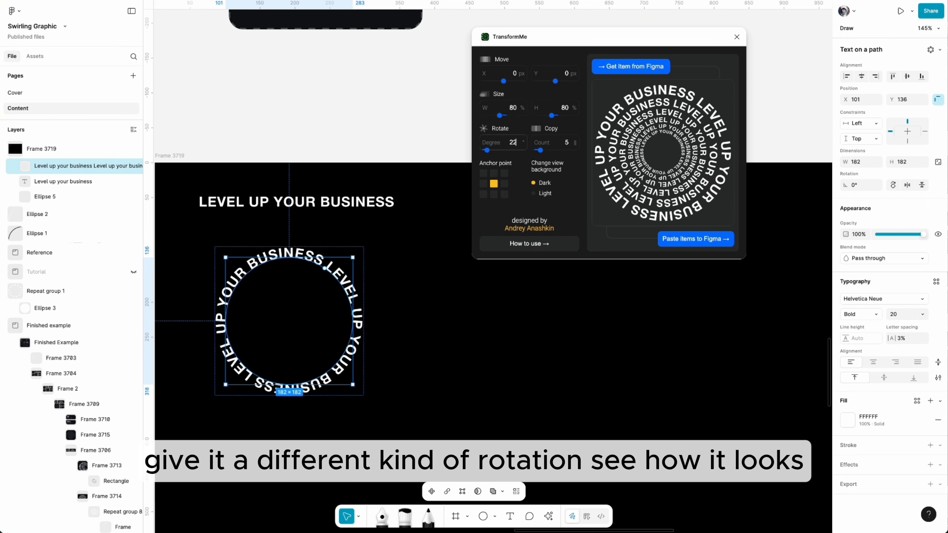
{"action": "key", "text": "Up"}
{"action": "key", "text": "Up"}
{"action": "key", "text": "Up"}
{"action": "key", "text": "Up"}
{"action": "key", "text": "Up"}
{"action": "key", "text": "Up"}
{"action": "key", "text": "Up"}
{"action": "key", "text": "Up"}
{"action": "key", "text": "Up"}
{"action": "key", "text": "Up"}
{"action": "key", "text": "Up"}
{"action": "key", "text": "Up"}
{"action": "key", "text": "Up"}
{"action": "key", "text": "Up"}
{"action": "key", "text": "Up"}
{"action": "key", "text": "Up"}
{"action": "key", "text": "Up"}
{"action": "key", "text": "Up"}
{"action": "key", "text": "Up"}
{"action": "key", "text": "Up"}
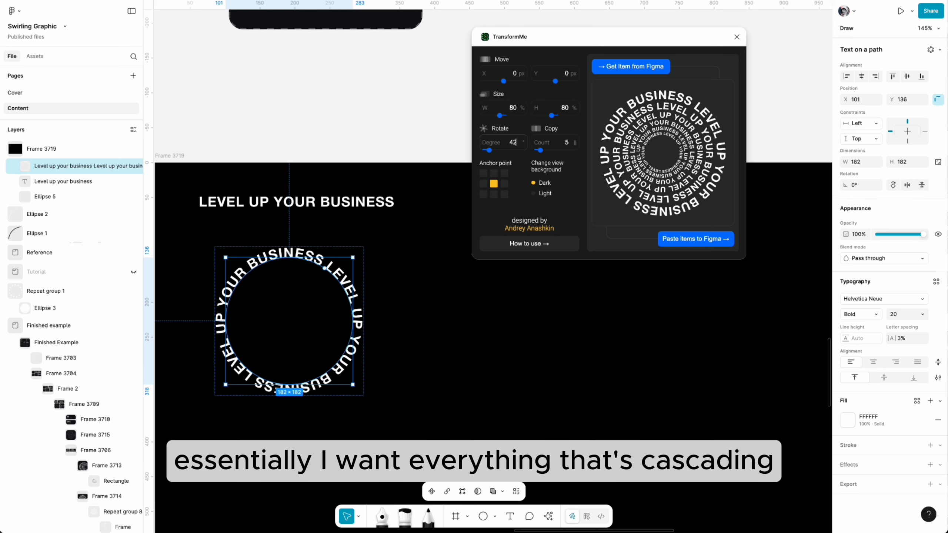
{"action": "key", "text": "Up"}
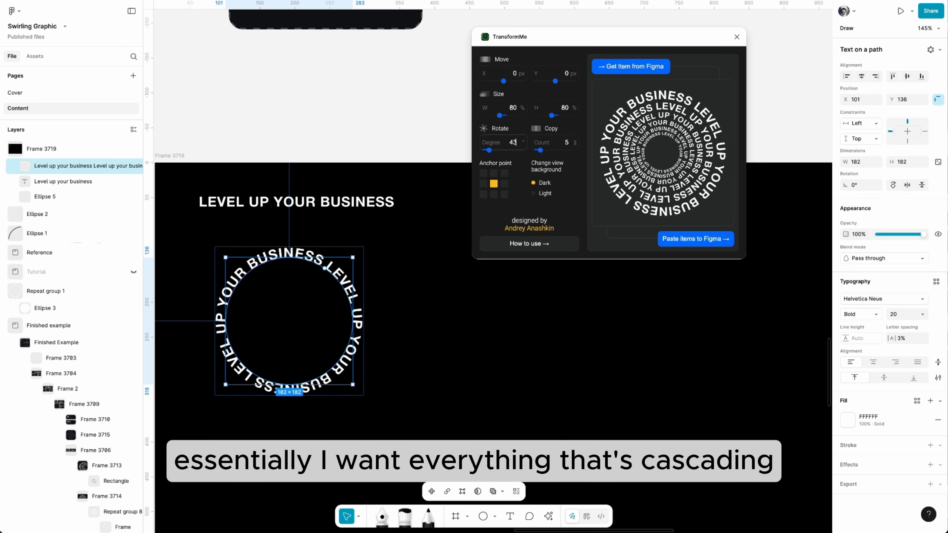
{"action": "key", "text": "Up"}
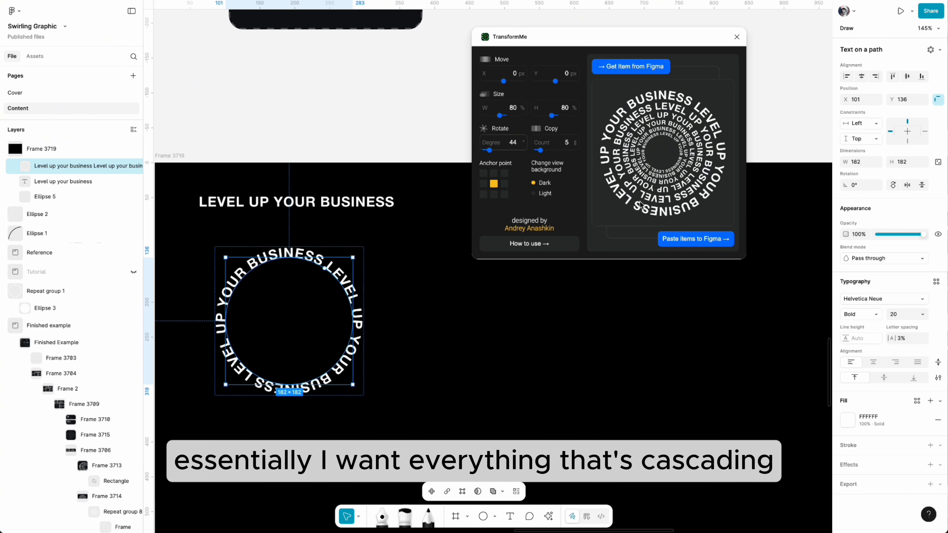
{"action": "left_click", "coordinate": [571, 144]}
{"action": "key", "text": "Up"}
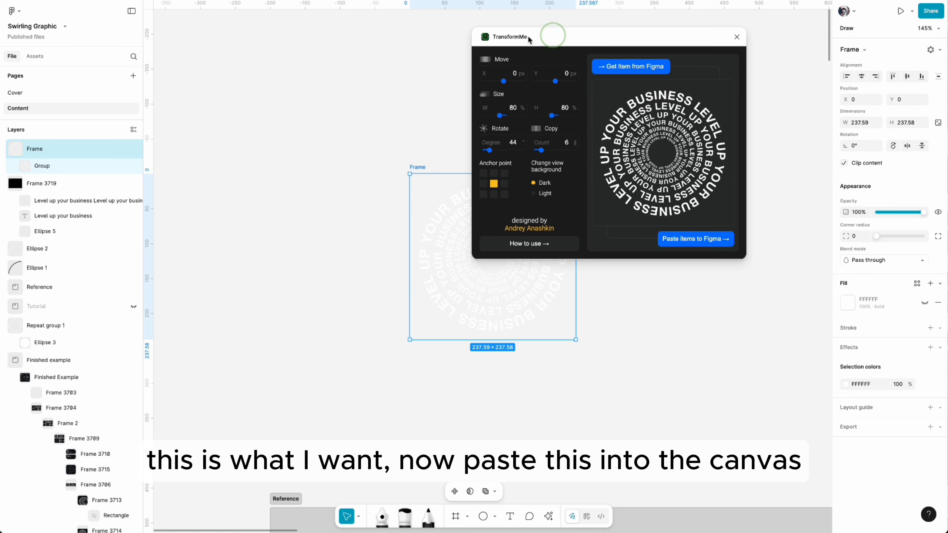
- Place the generated swirl inside the black frame beside the original text ring, at X 393, Y 108
{"action": "left_click_drag", "start_coordinate": [553, 37], "coordinate": [152, 33]}
{"action": "right_click", "coordinate": [499, 119]}
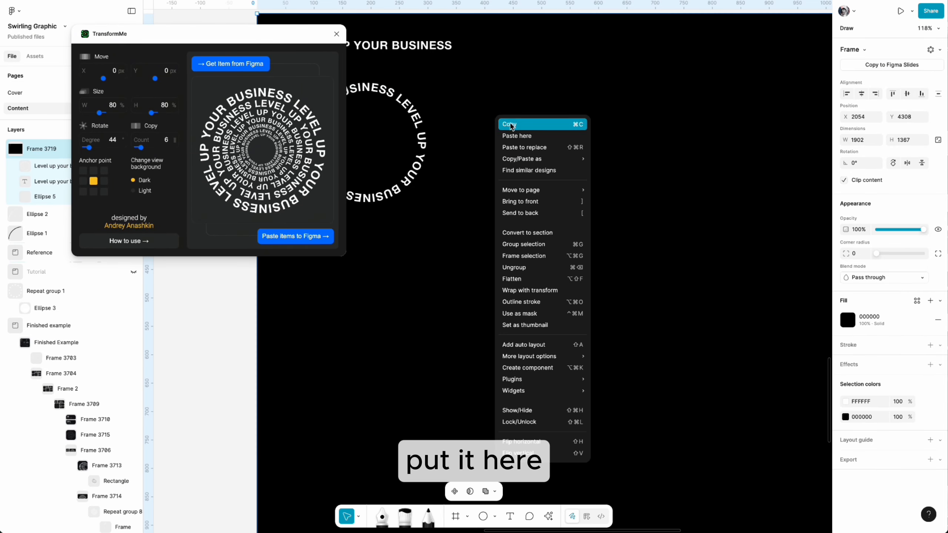
{"action": "left_click", "coordinate": [511, 124]}
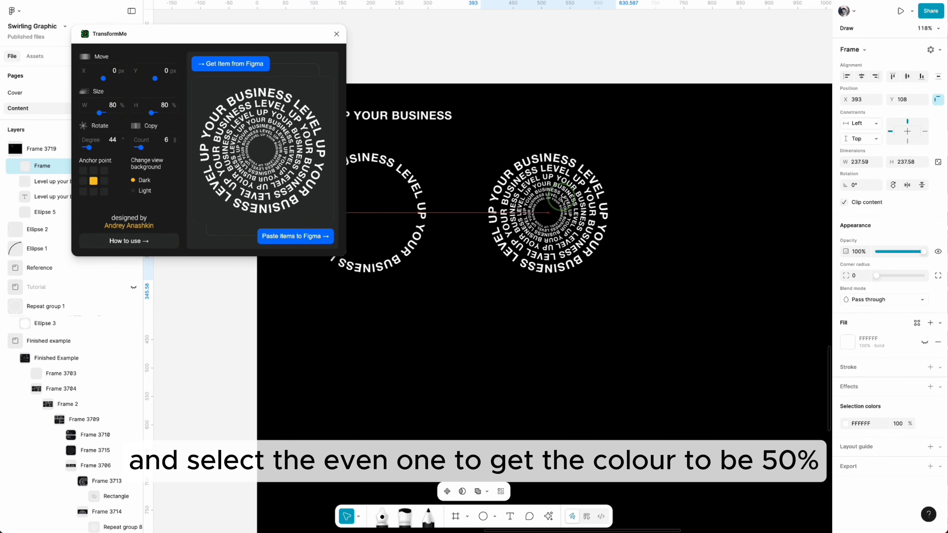
- Select the swirl's even-numbered text rings together and lower their white fill to 50% opacity
{"action": "left_click", "coordinate": [553, 204], "text": "shift"}
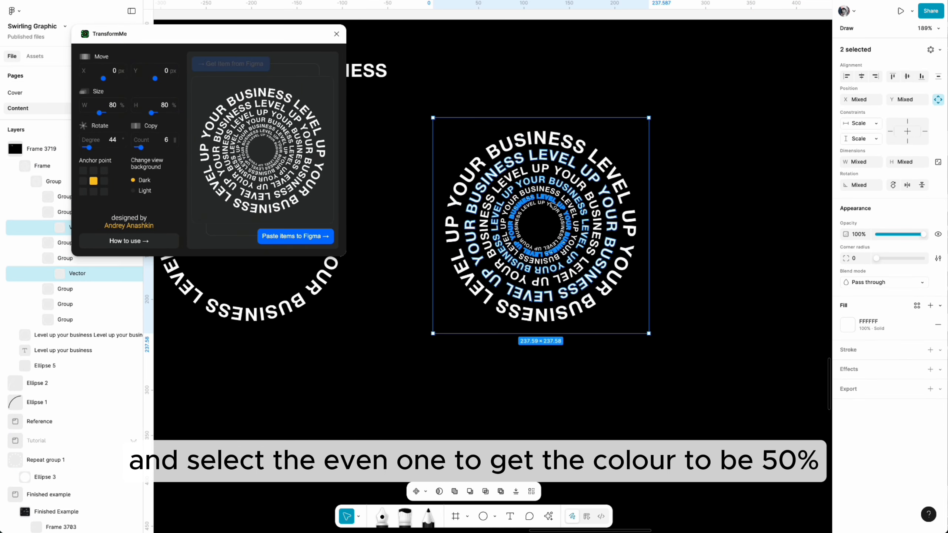
{"action": "left_click", "coordinate": [553, 204], "text": "shift+super"}
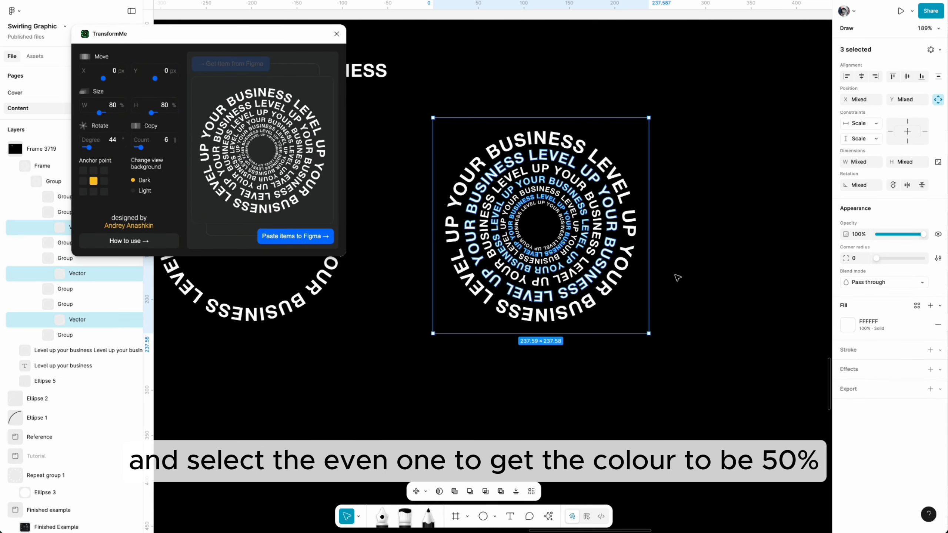
{"action": "left_click", "coordinate": [849, 326]}
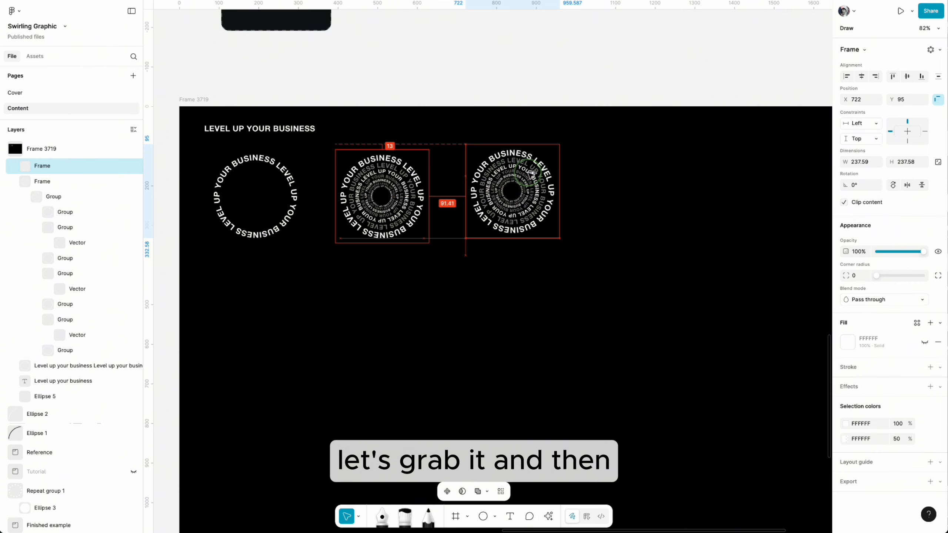
- Position the duplicate swirl in line with the first one, at X 700, Y 107
{"action": "left_click_drag", "start_coordinate": [529, 179], "coordinate": [519, 177]}
{"action": "key", "text": "super+k"}
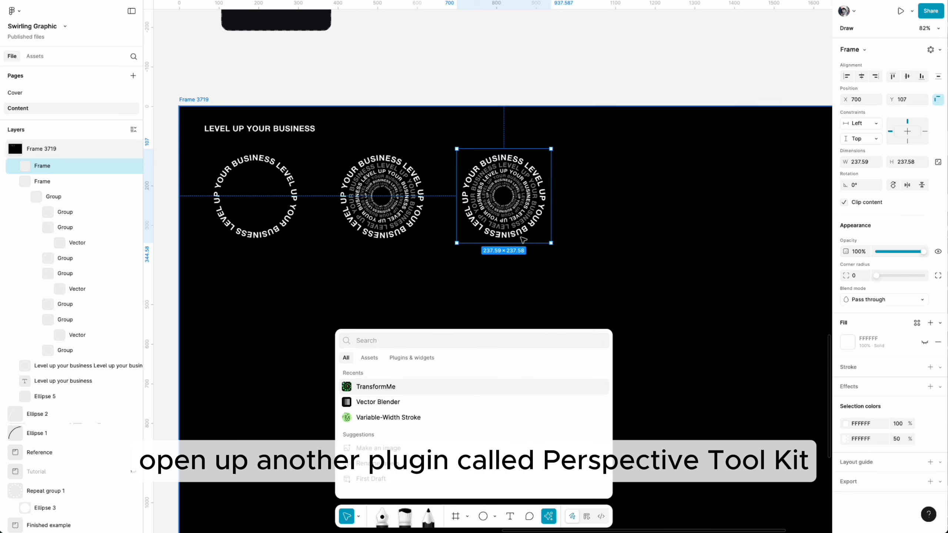
{"action": "type", "text": "pers"}
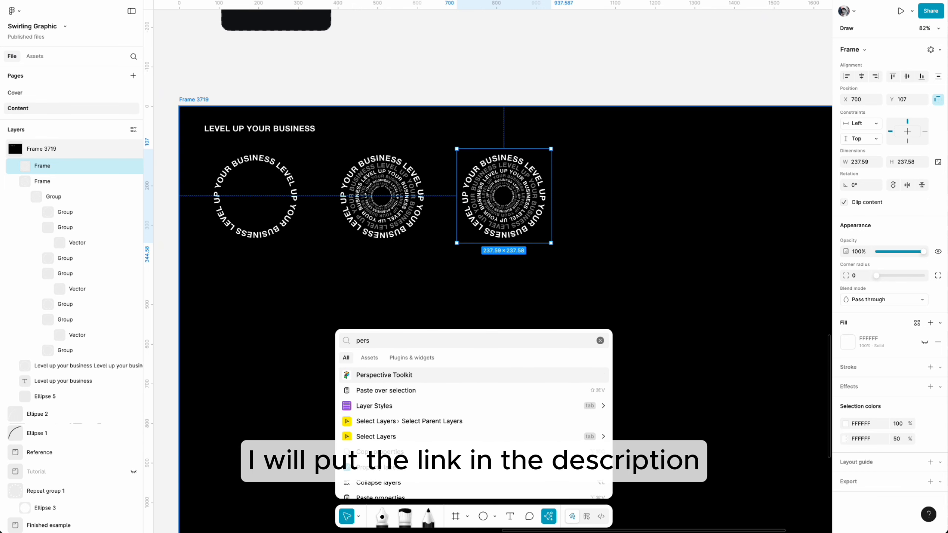
{"action": "key", "text": "Escape"}
- Scale the duplicate swirl to 2x and move it clear of the smaller one, to X 698, Y 48
{"action": "scroll", "coordinate": [549, 272], "scroll_direction": "up", "scroll_amount": 3}
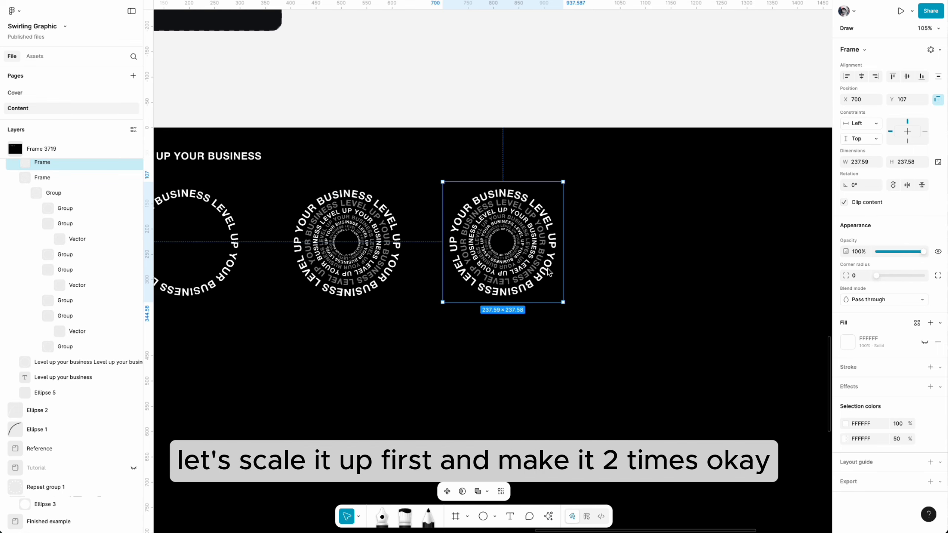
{"action": "key", "text": "k"}
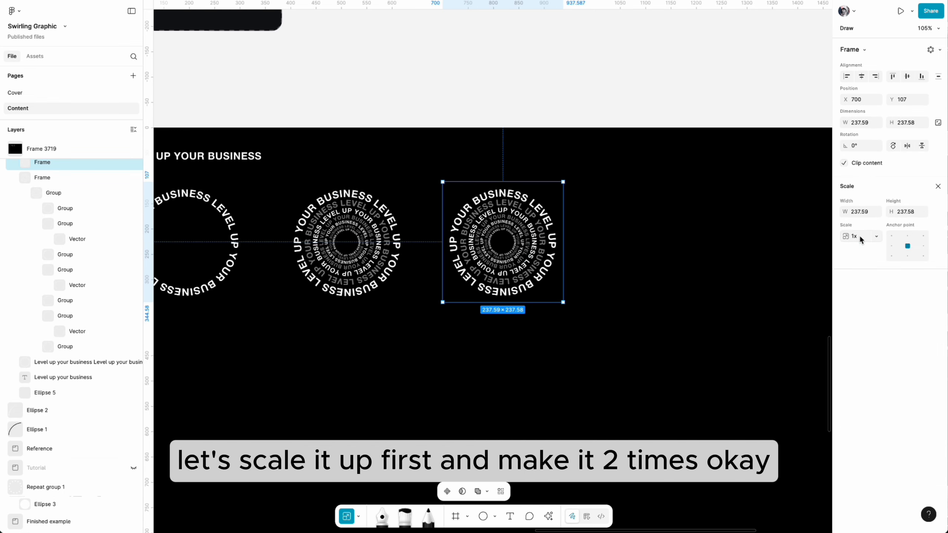
{"action": "key", "text": "Return"}
{"action": "key", "text": "v"}
{"action": "left_click", "coordinate": [693, 233]}
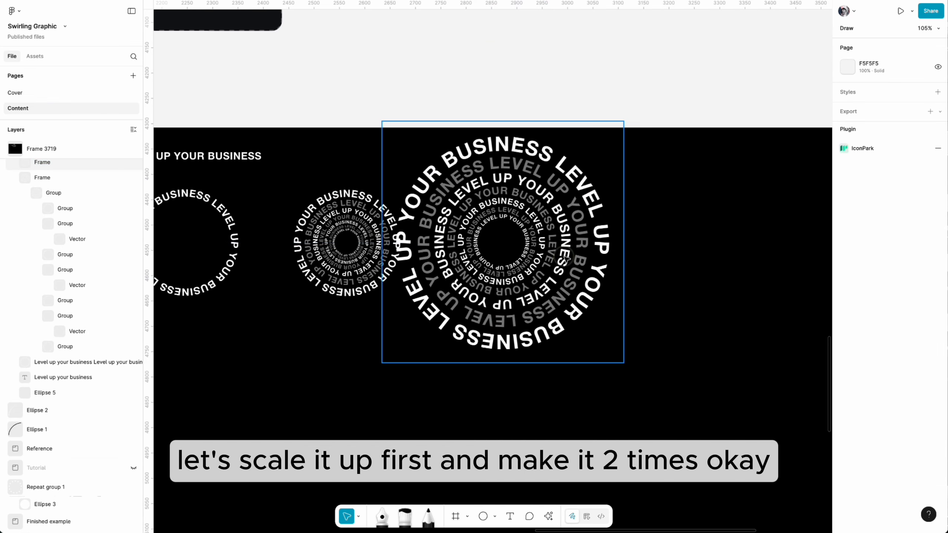
{"action": "left_click_drag", "start_coordinate": [564, 258], "coordinate": [619, 290]}
{"action": "scroll", "coordinate": [620, 290], "scroll_direction": "down", "scroll_amount": 5}
{"action": "left_click", "coordinate": [550, 402]}
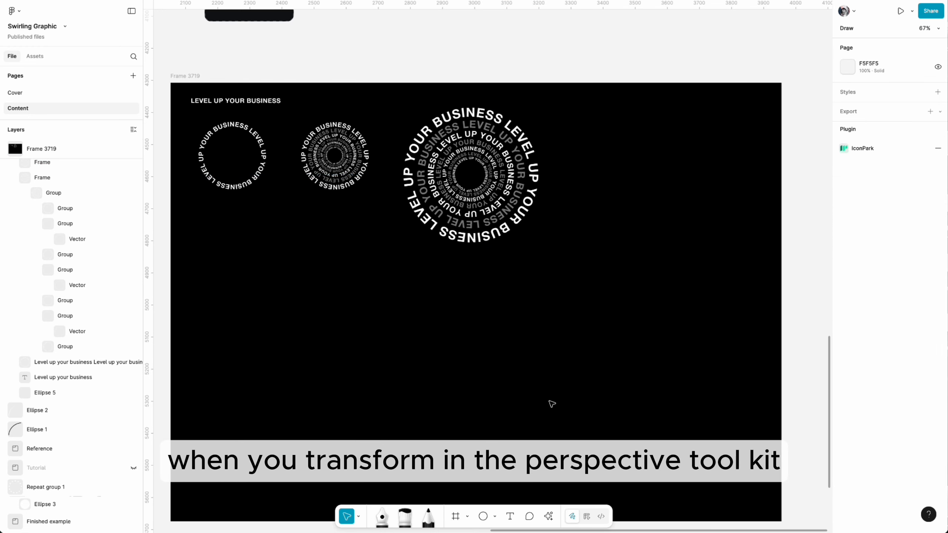
- Load the enlarged swirl into Perspective Toolkit's 3D mode and place its image on the canvas
{"action": "key", "text": "ctrl+k"}
{"action": "key", "text": "Return"}
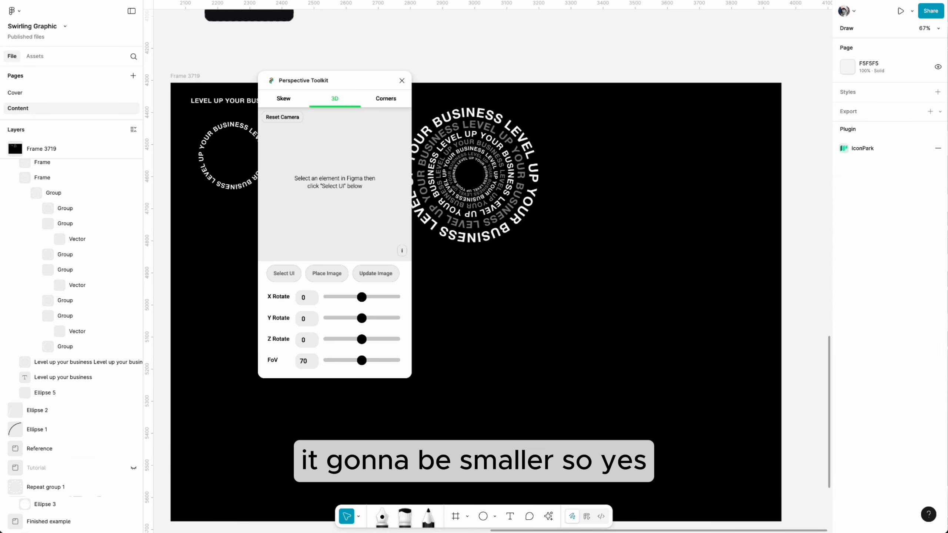
{"action": "left_click_drag", "start_coordinate": [303, 85], "coordinate": [282, 97]}
{"action": "left_click", "coordinate": [446, 116]}
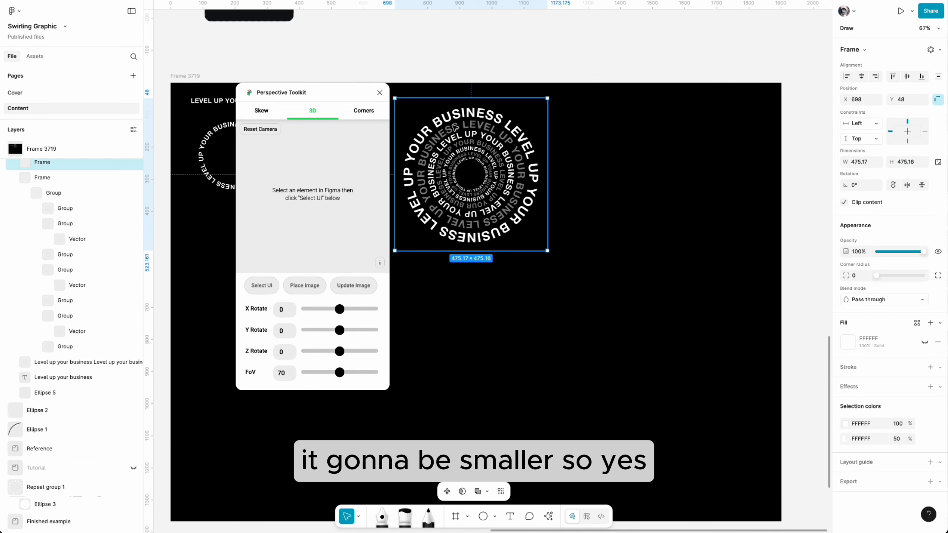
{"action": "left_click", "coordinate": [267, 287]}
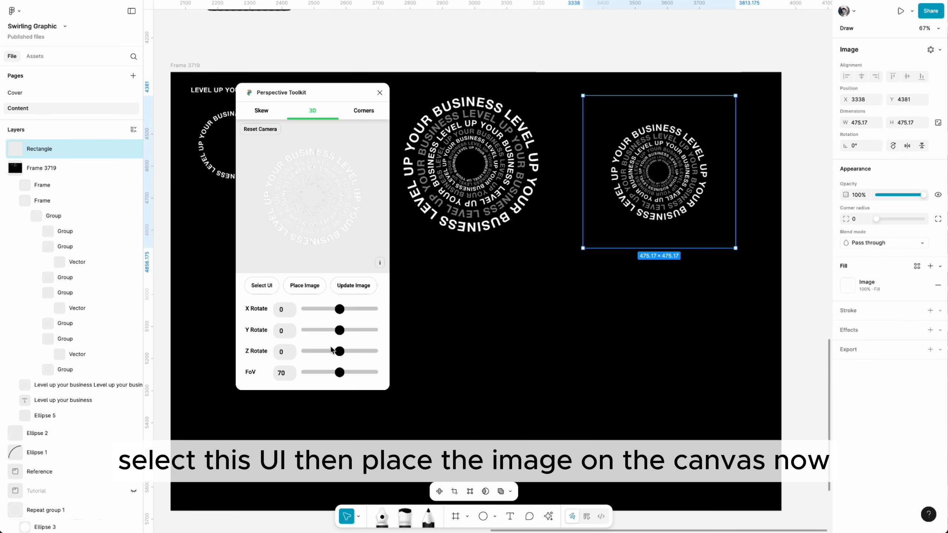
- Tilt the placed swirl image to about -28 X rotation and 19 Y rotation, and close the plugin
{"action": "left_click_drag", "start_coordinate": [339, 309], "coordinate": [346, 330]}
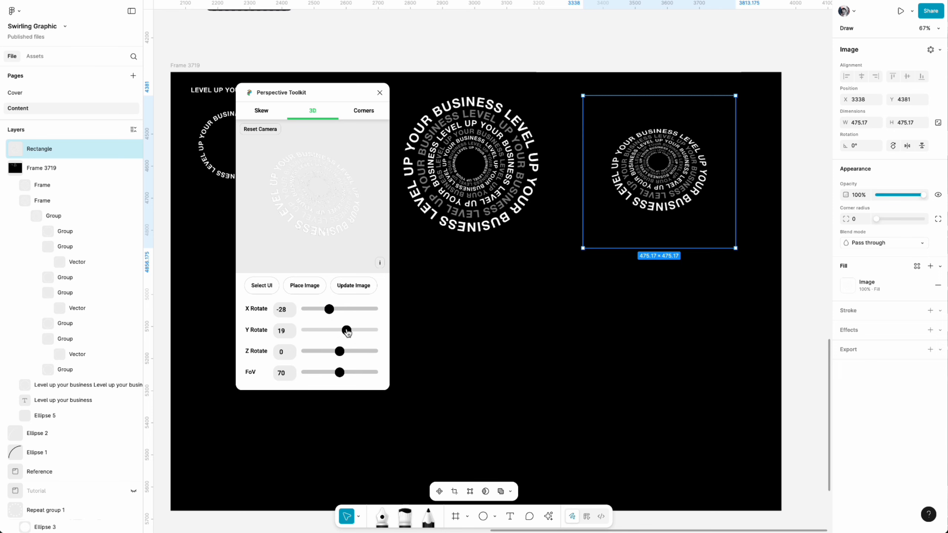
{"action": "left_click", "coordinate": [383, 95]}
- Copy the tilted swirl into the small dark rounded card, enlarging and positioning it so the card's right and lower edges crop it
{"action": "key", "text": "ctrl+c"}
{"action": "scroll", "coordinate": [317, 152], "scroll_direction": "up", "scroll_amount": 5}
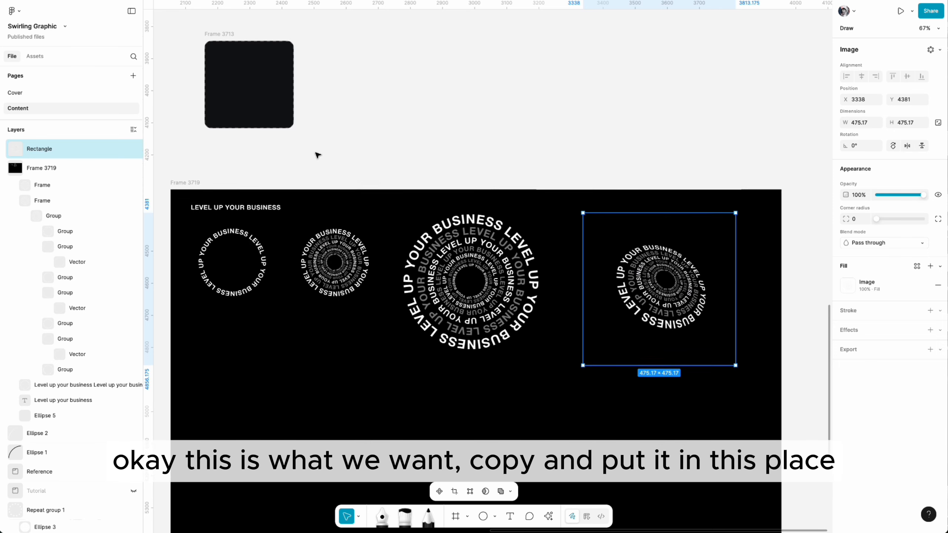
{"action": "left_click", "coordinate": [226, 112]}
{"action": "key", "text": "ctrl+v"}
{"action": "scroll", "coordinate": [229, 120], "scroll_direction": "left", "scroll_amount": 3}
{"action": "left_click_drag", "start_coordinate": [341, 164], "coordinate": [355, 188]}
{"action": "left_click_drag", "start_coordinate": [432, 259], "coordinate": [449, 277]}
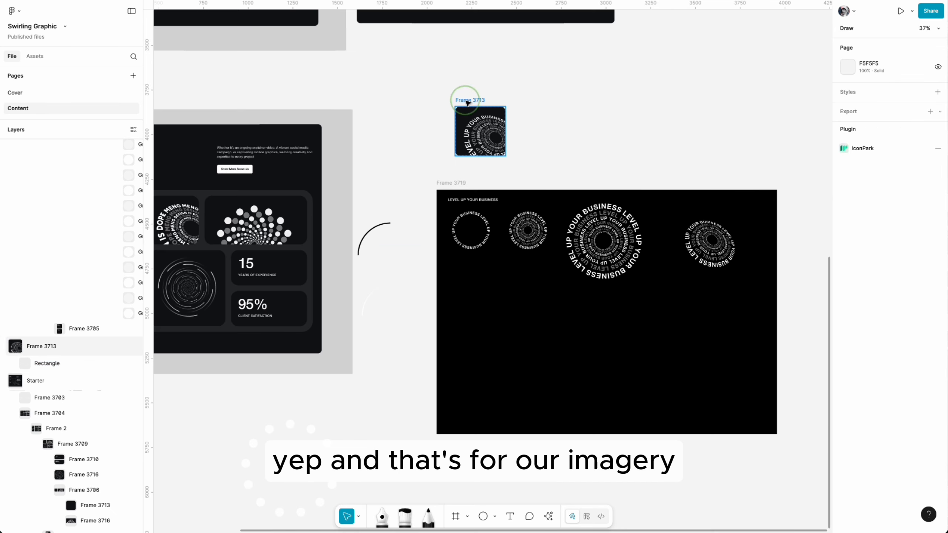
- Move the finished swirl card into the small empty tile of the Starter layout copy
{"action": "left_click", "coordinate": [462, 98]}
{"action": "scroll", "coordinate": [472, 107], "scroll_direction": "left", "scroll_amount": 3}
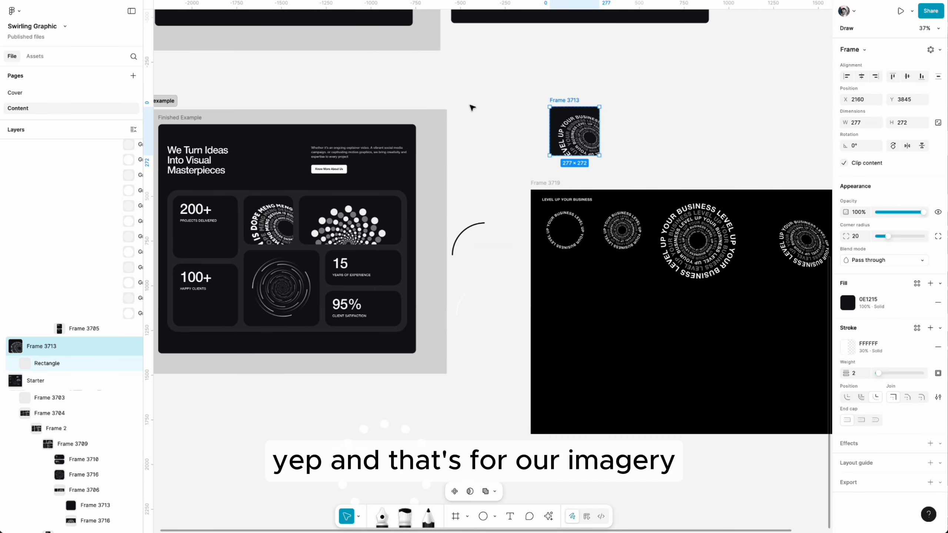
{"action": "scroll", "coordinate": [472, 108], "scroll_direction": "up", "scroll_amount": 6}
{"action": "key", "text": "Delete"}
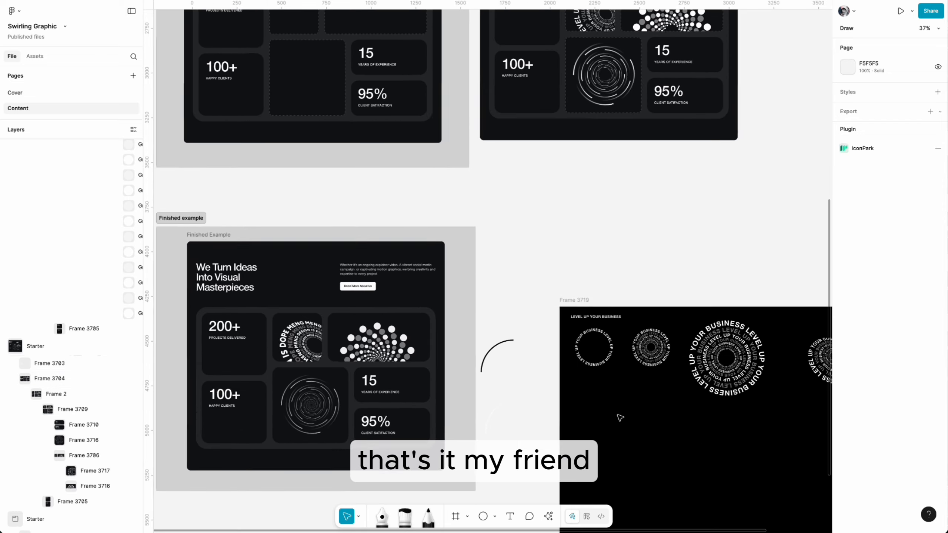
- Review the filled Starter layout, the swirl variations and the Finished Example's heading, text and graphics
{"action": "scroll", "coordinate": [620, 418], "scroll_direction": "right", "scroll_amount": 4}
{"action": "scroll", "coordinate": [620, 418], "scroll_direction": "down", "scroll_amount": 4}
{"action": "scroll", "coordinate": [620, 418], "scroll_direction": "right", "scroll_amount": 2}
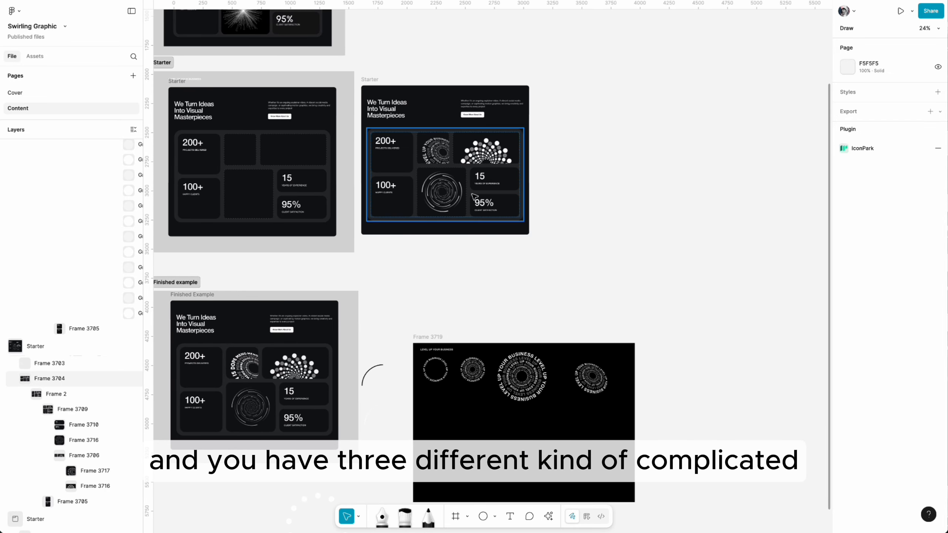
{"action": "scroll", "coordinate": [472, 199], "scroll_direction": "up", "scroll_amount": 5}
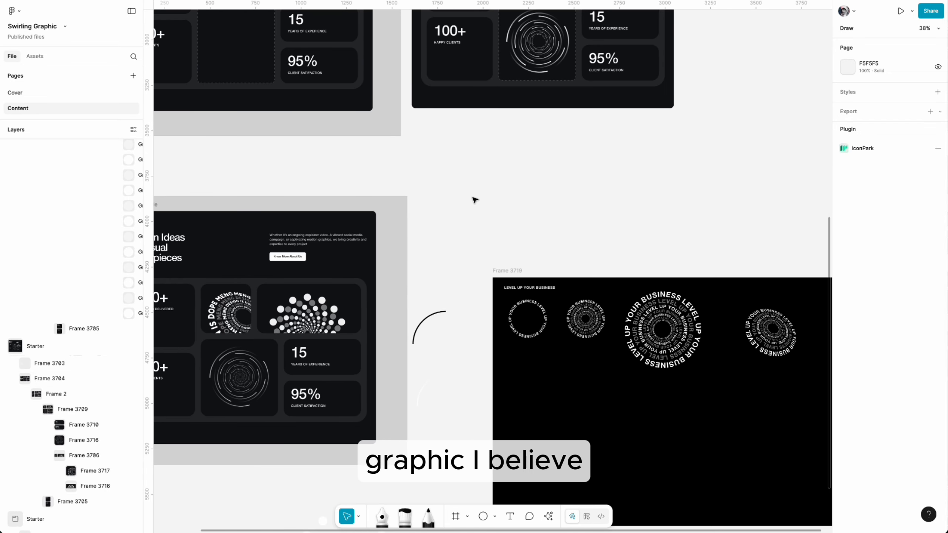
{"action": "scroll", "coordinate": [474, 200], "scroll_direction": "down", "scroll_amount": 3}
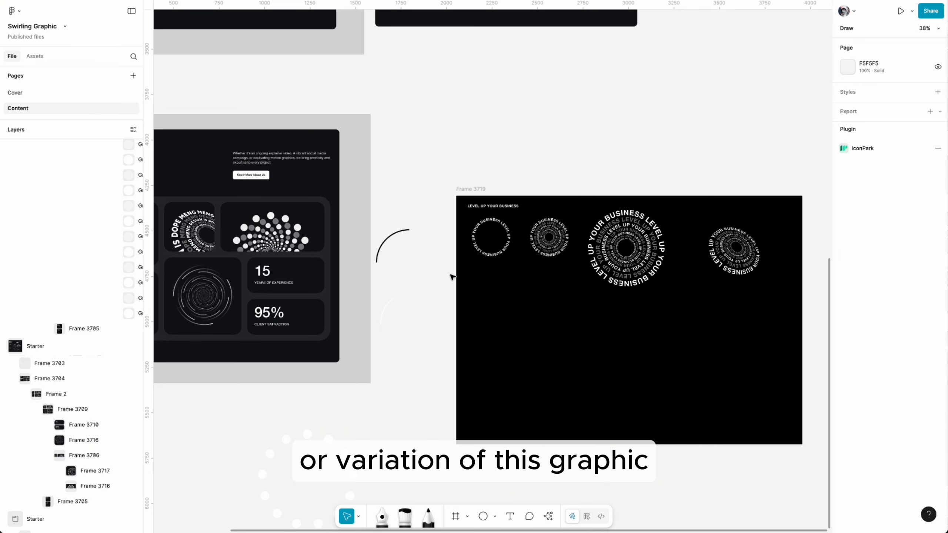
{"action": "scroll", "coordinate": [305, 242], "scroll_direction": "left", "scroll_amount": 4}
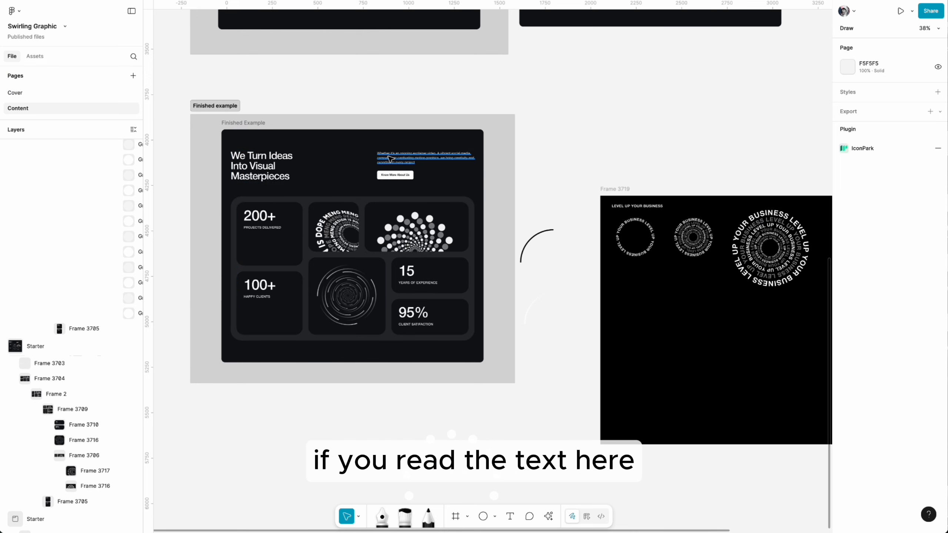
{"action": "scroll", "coordinate": [275, 160], "scroll_direction": "up", "scroll_amount": 5}
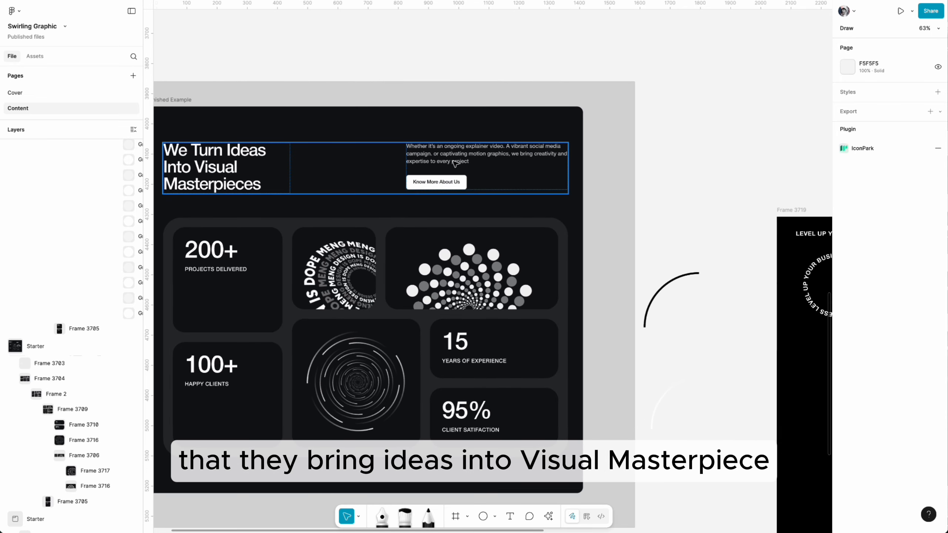
{"action": "scroll", "coordinate": [281, 179], "scroll_direction": "left", "scroll_amount": 2}
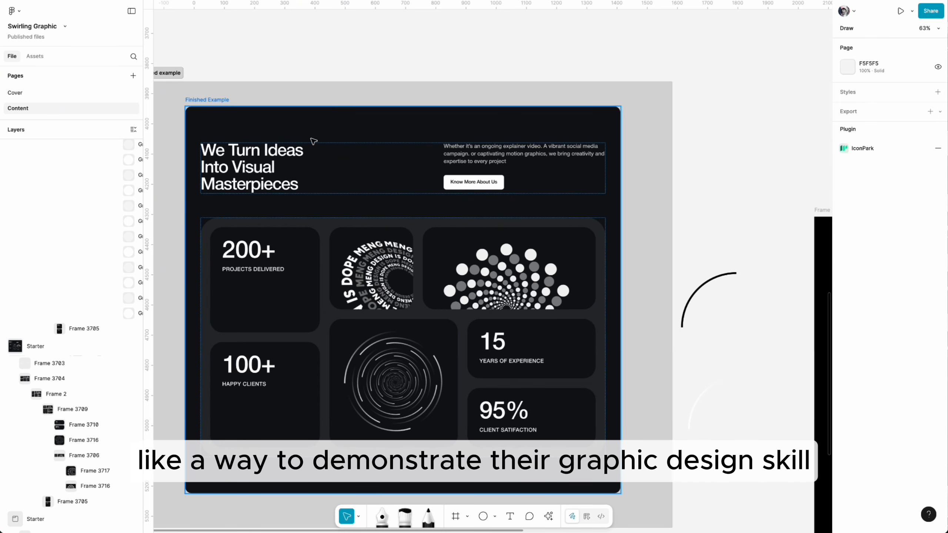
{"action": "scroll", "coordinate": [471, 290], "scroll_direction": "down", "scroll_amount": 5}
{"action": "scroll", "coordinate": [514, 290], "scroll_direction": "right", "scroll_amount": 1}
{"action": "scroll", "coordinate": [514, 290], "scroll_direction": "up", "scroll_amount": 3}
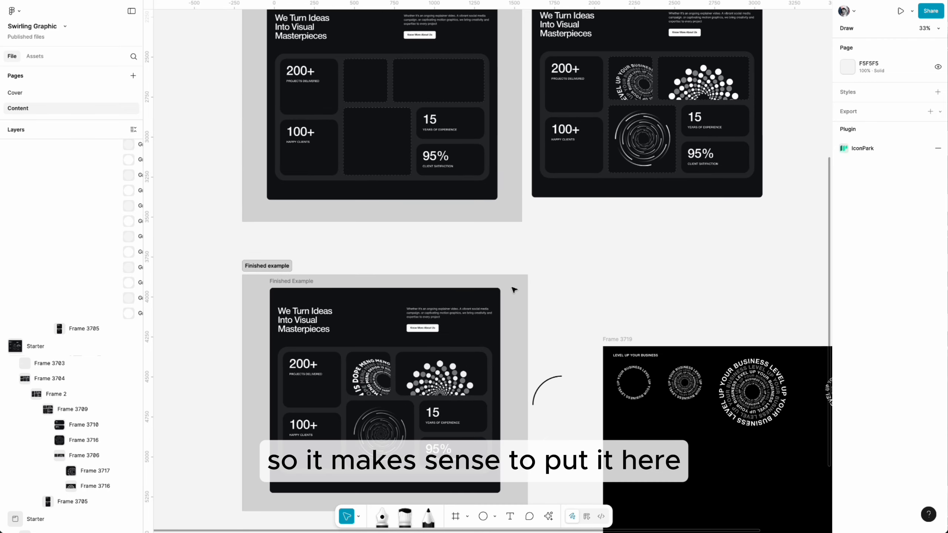
{"action": "scroll", "coordinate": [514, 290], "scroll_direction": "down", "scroll_amount": 2}
{"action": "scroll", "coordinate": [507, 288], "scroll_direction": "right", "scroll_amount": 3}
{"action": "scroll", "coordinate": [507, 288], "scroll_direction": "down", "scroll_amount": 2}
{"action": "scroll", "coordinate": [490, 284], "scroll_direction": "up", "scroll_amount": 1}
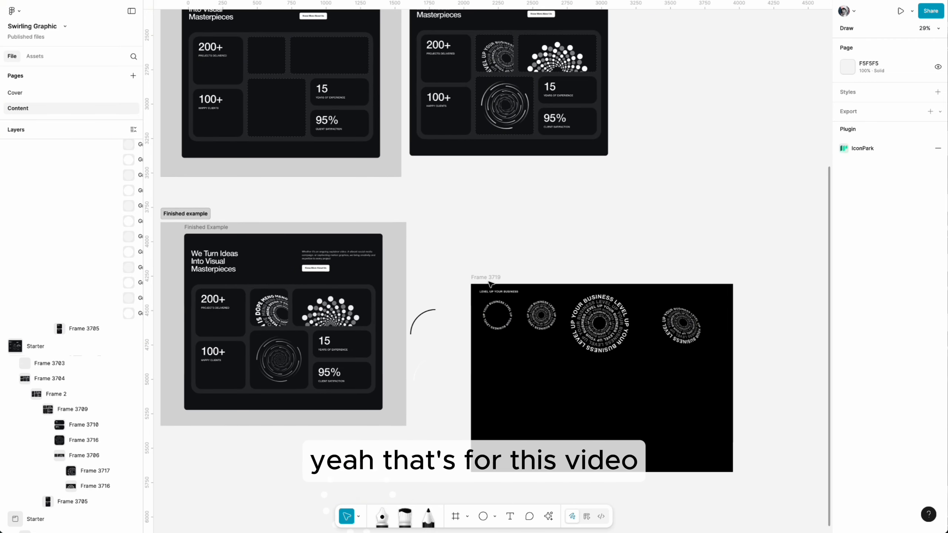